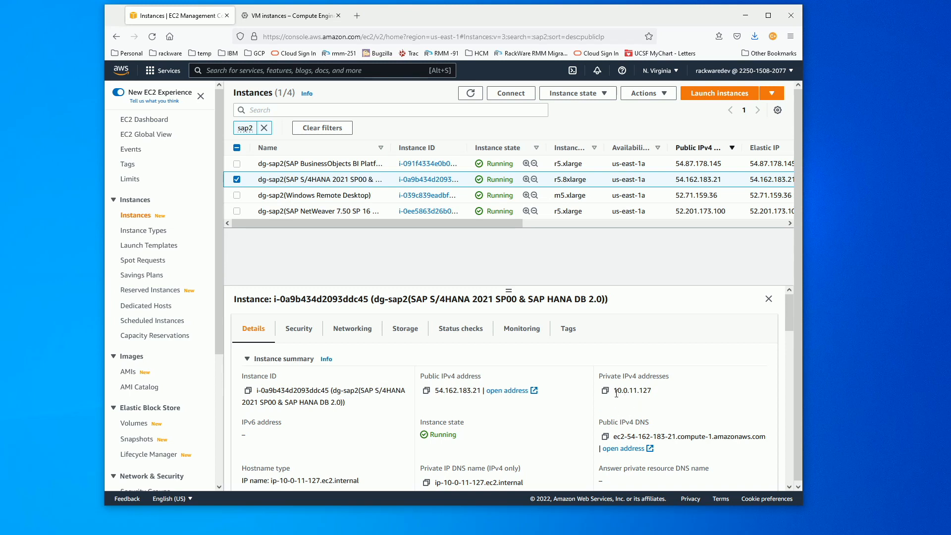
# Check the S/4HANA instance's private IPv4 address in the EC2 console, and reload the SAP Fiori launchpad to examine its host name
pyautogui.moveTo(616, 392); pyautogui.dragTo(652, 392)
pyautogui.click(666, 393)
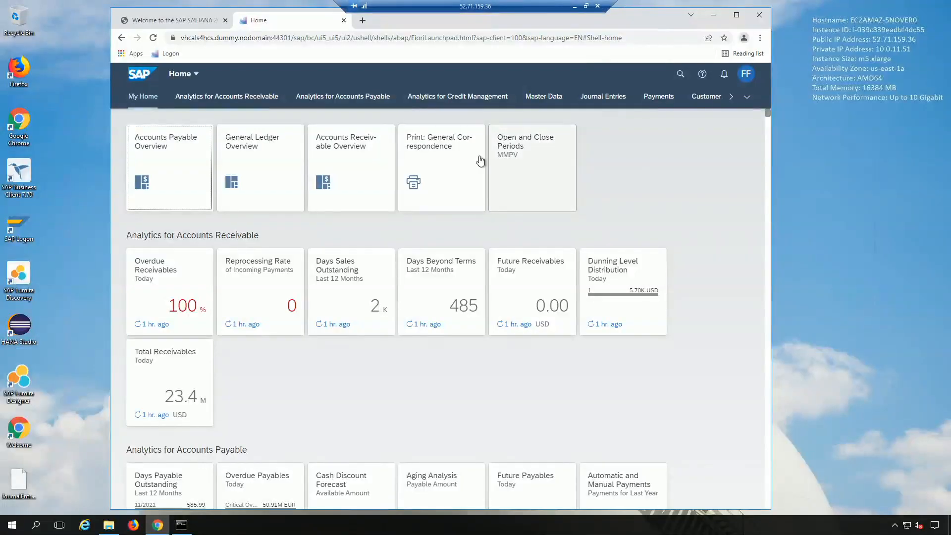
pyautogui.click(154, 38)
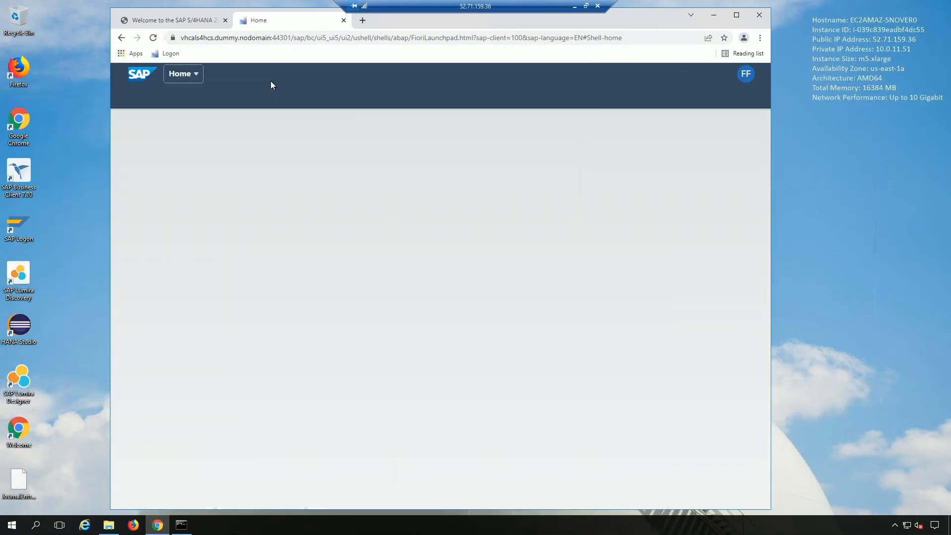
pyautogui.moveTo(181, 38); pyautogui.dragTo(215, 40)
# Ping vhcals4hcs from the Command Prompt to check which IP address the SAP host name resolves to
pyautogui.click(187, 526)
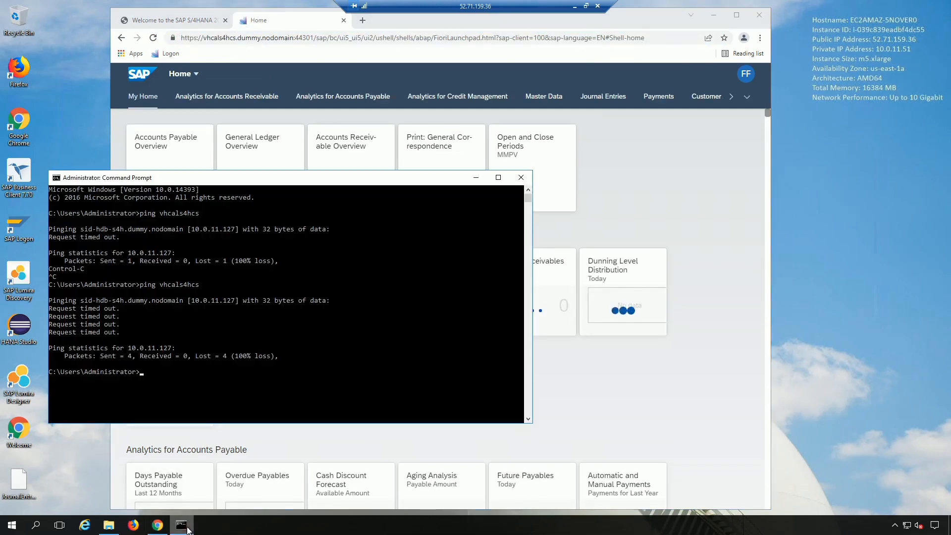
pyautogui.click(270, 337)
pyautogui.press('Return')
pyautogui.press('Return')
pyautogui.press('Up')
pyautogui.press('Return')
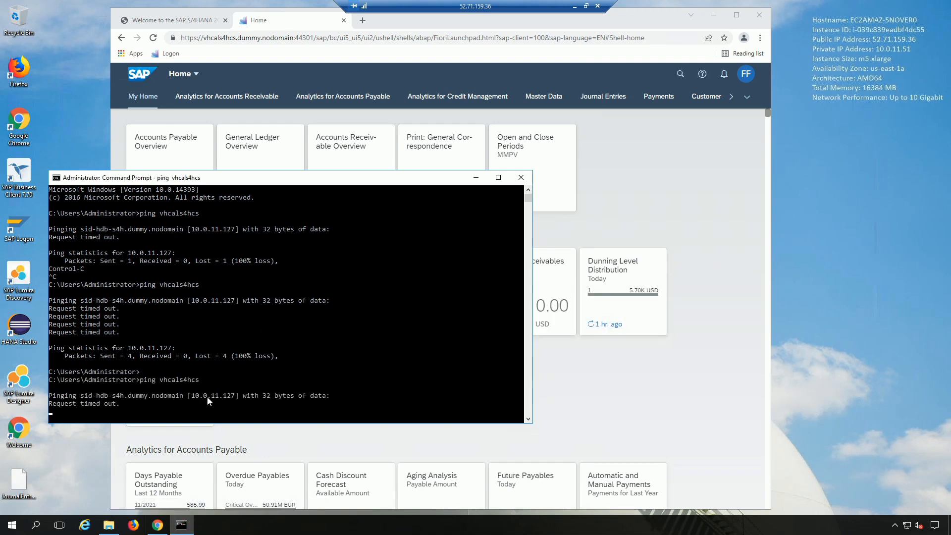
pyautogui.click(208, 399)
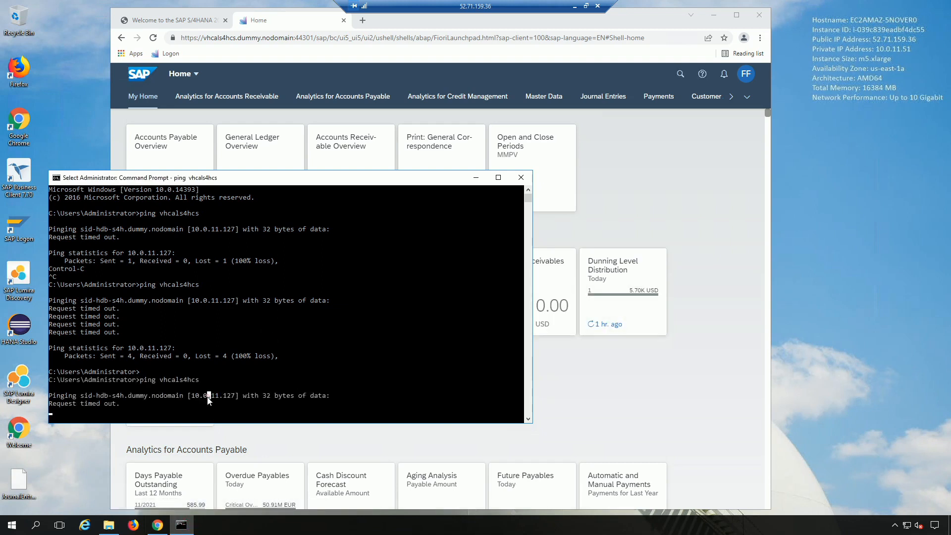
pyautogui.click(271, 400)
pyautogui.press('Return')
# Open Verify General Journal Entries in the Fiori launchpad and list the entries for company code 1710 without a fiscal year filter
pyautogui.click(758, 206)
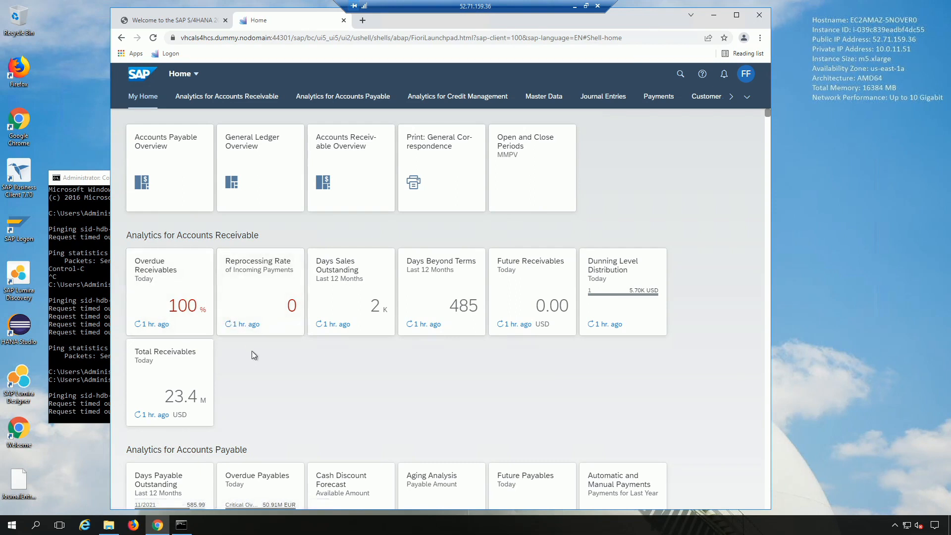
pyautogui.scroll(-10, 253, 355)
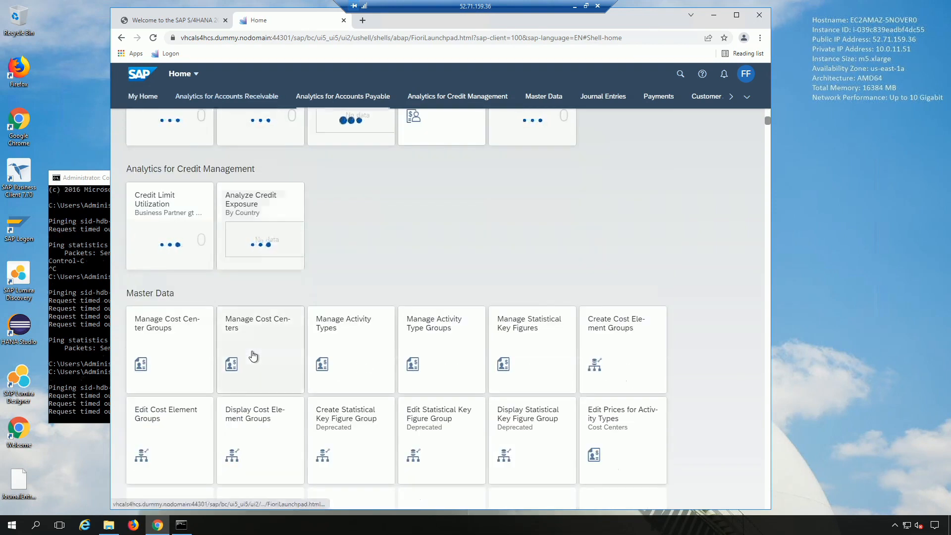
pyautogui.scroll(-10, 253, 356)
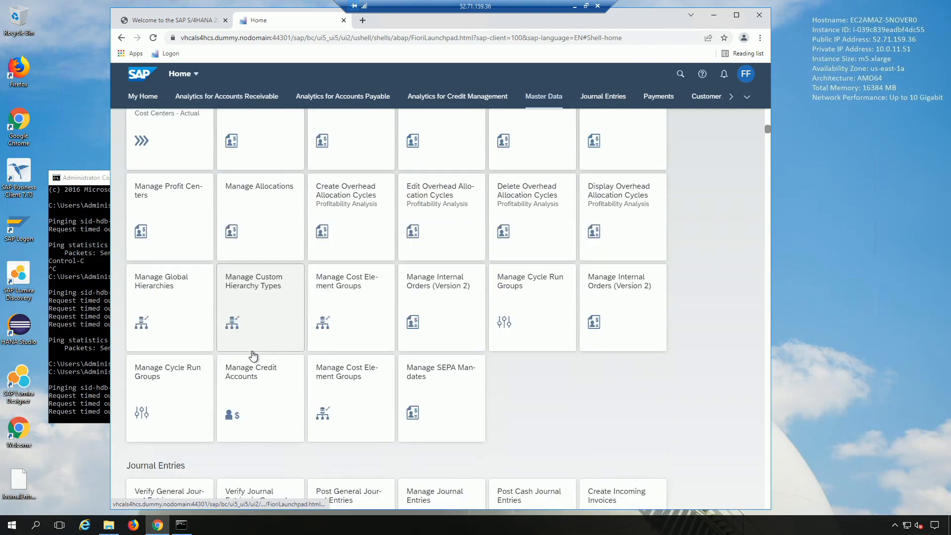
pyautogui.scroll(-5, 253, 355)
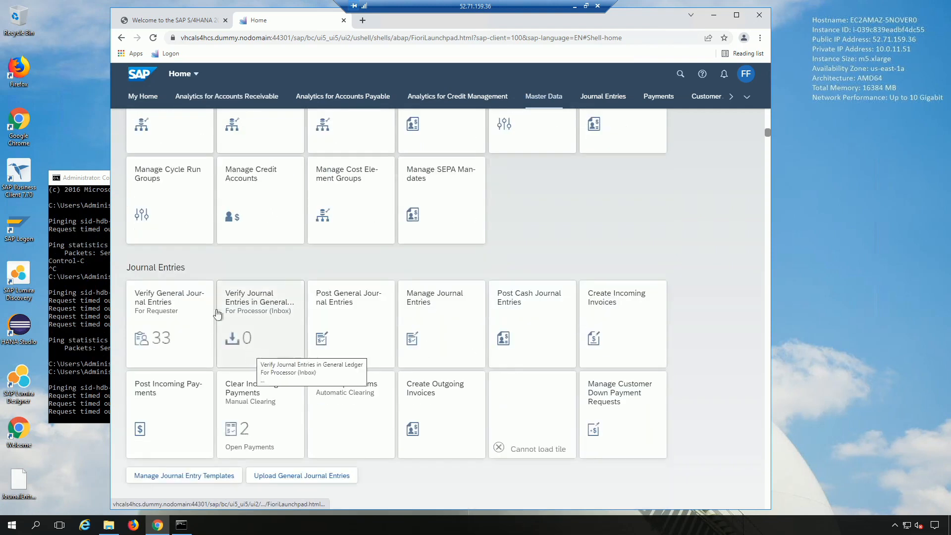
pyautogui.click(164, 306)
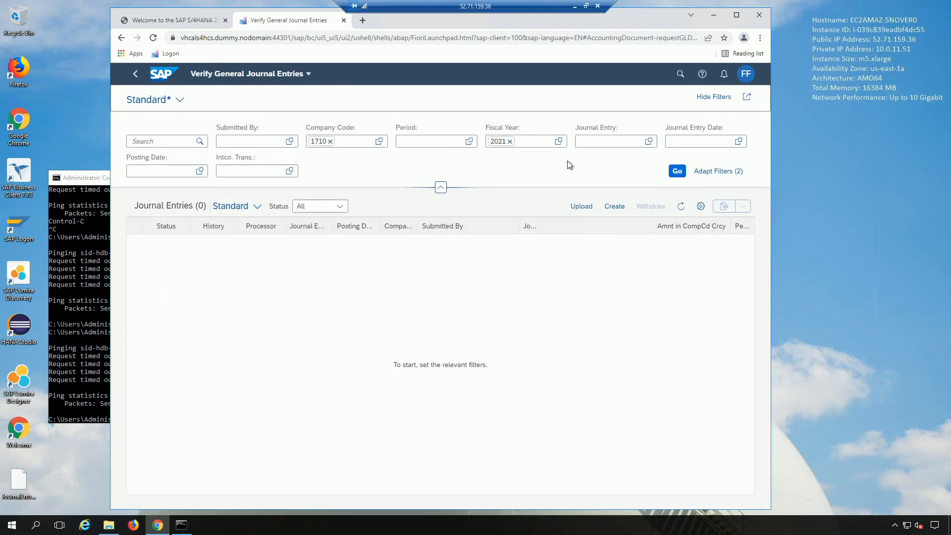
pyautogui.click(509, 142)
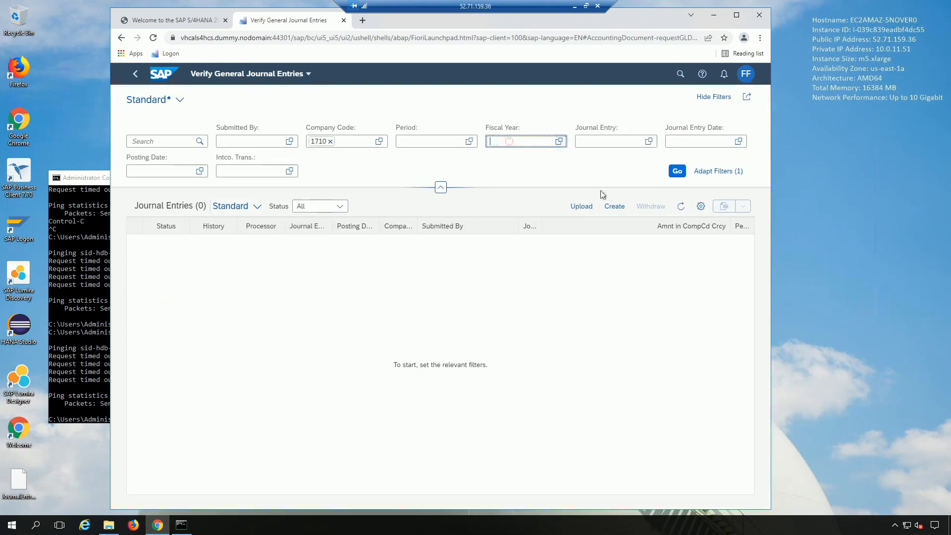
pyautogui.click(677, 172)
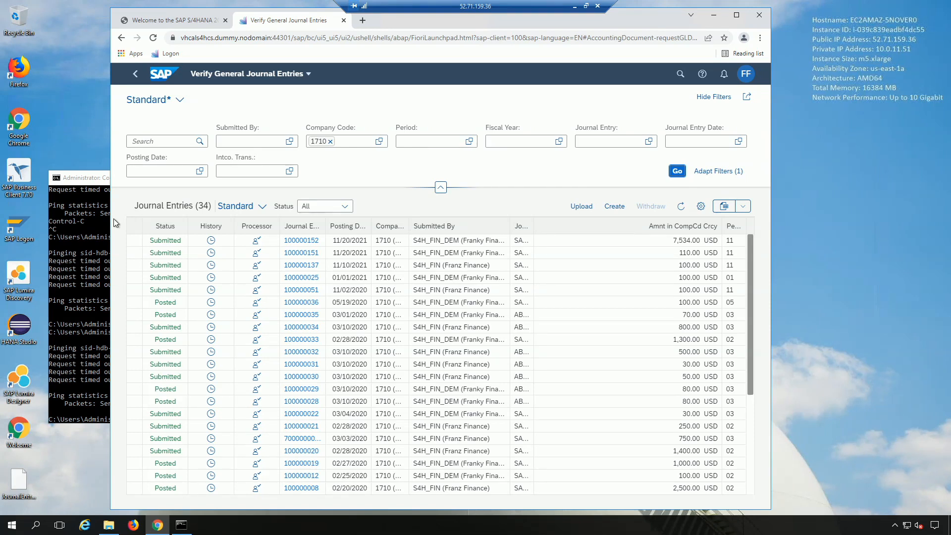
# Switch to the local browser, review the VM instances in Google Cloud Platform and put the browser away
pyautogui.click(575, 8)
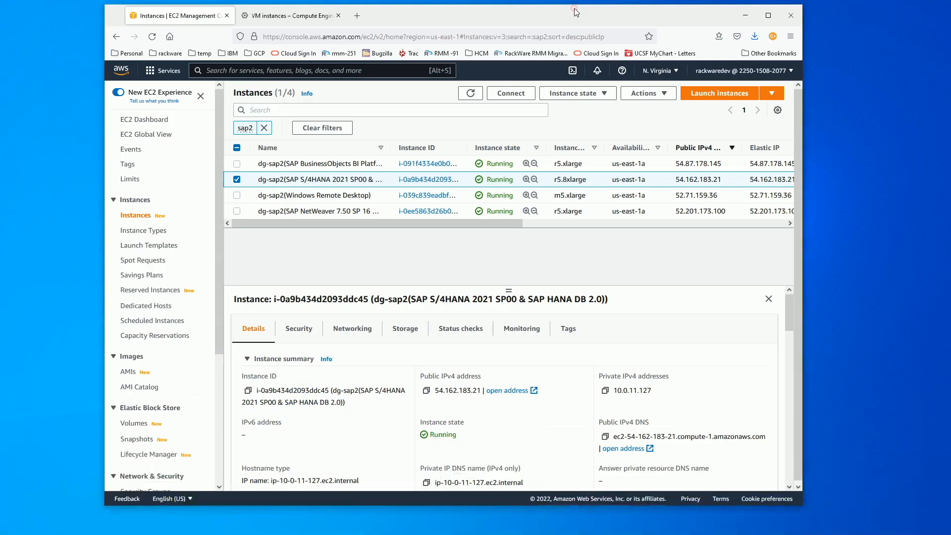
pyautogui.click(292, 16)
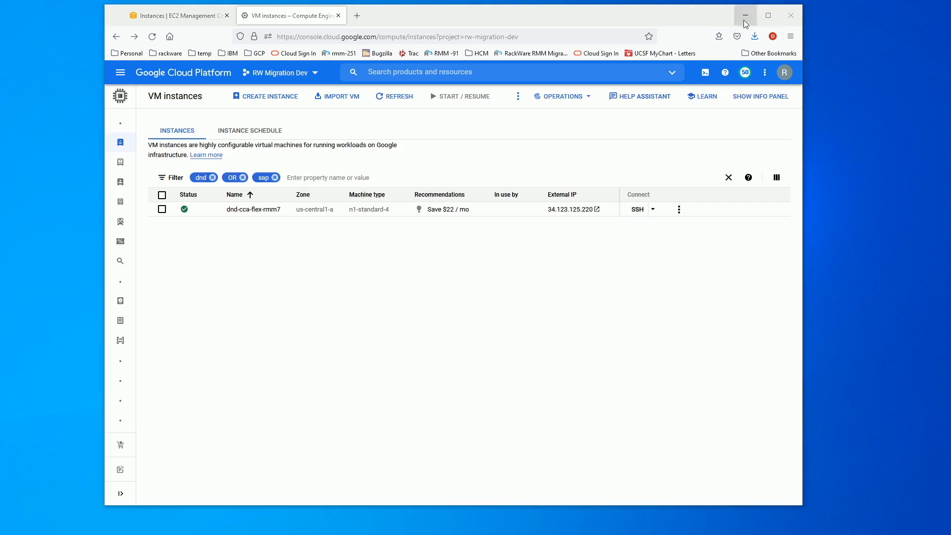
pyautogui.click(745, 22)
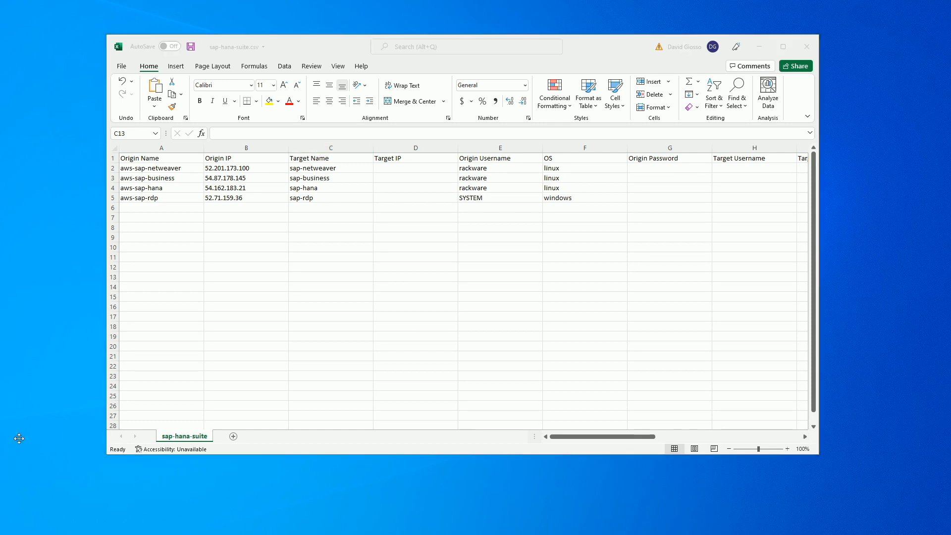
# Switch to RackWare RMM, create the sap-hana-suite wave by uploading the sap-hana-suite CSV file, and open the wave's details
pyautogui.moveTo(1, 5); pyautogui.dragTo(580, 12)
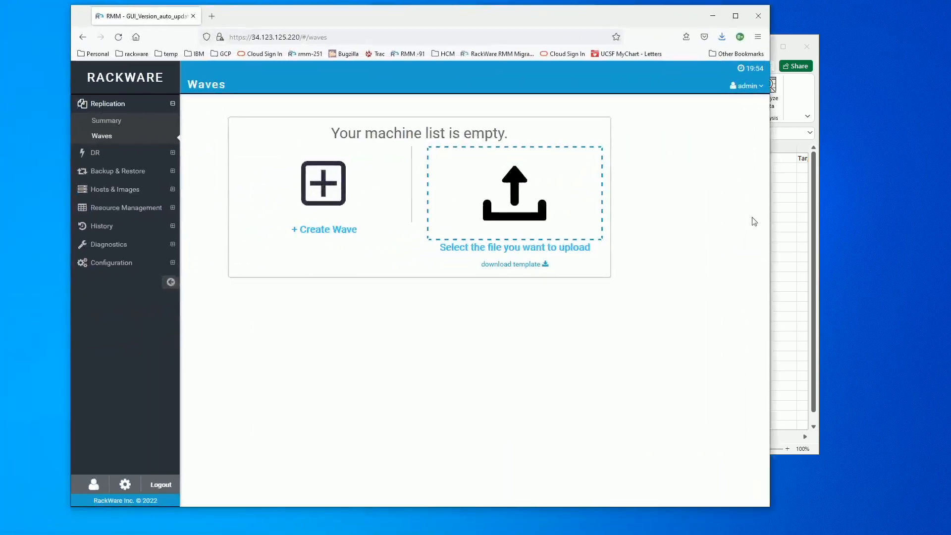
pyautogui.click(788, 248)
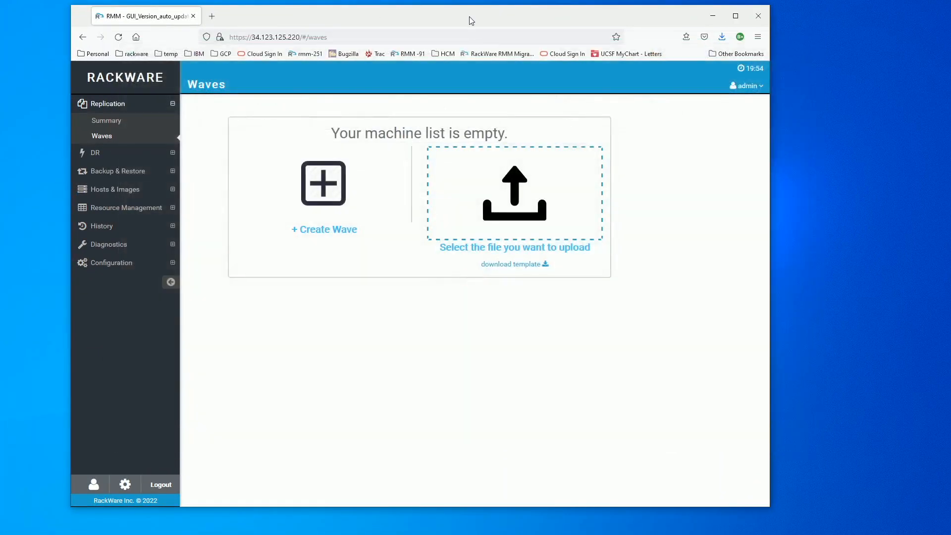
pyautogui.moveTo(430, 11); pyautogui.dragTo(451, 11)
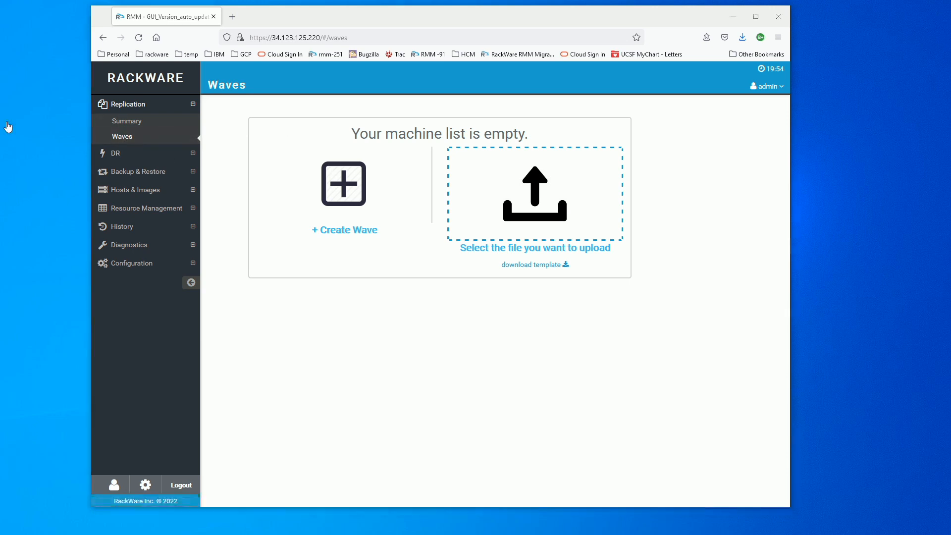
pyautogui.moveTo(8, 127); pyautogui.dragTo(539, 208)
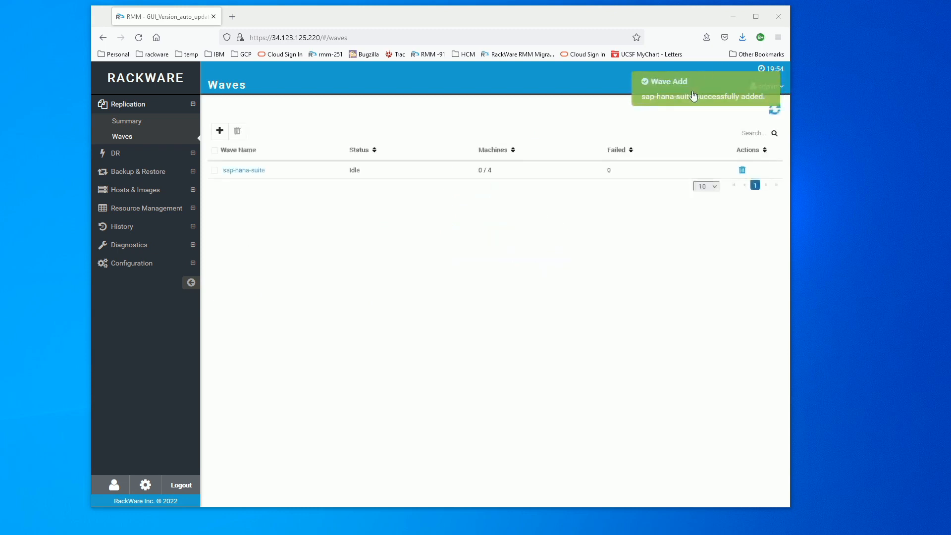
pyautogui.click(243, 170)
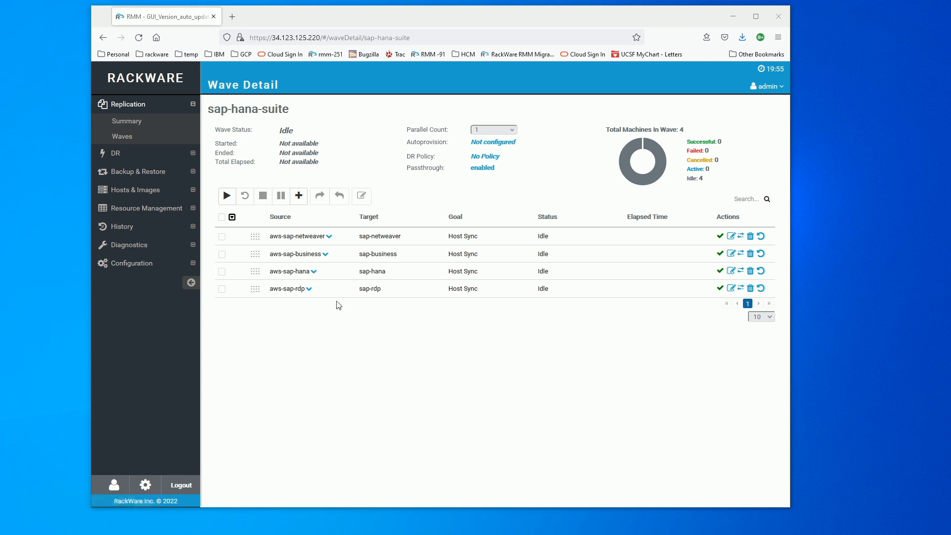
# Open the aws-sap-hana machine for editing and examine its system settings, target host name field and sync options
pyautogui.click(731, 272)
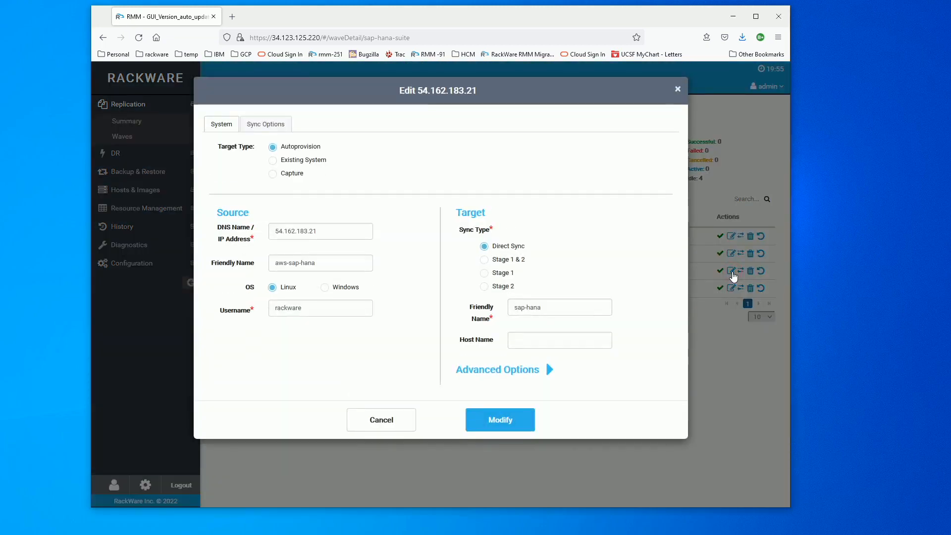
pyautogui.click(273, 127)
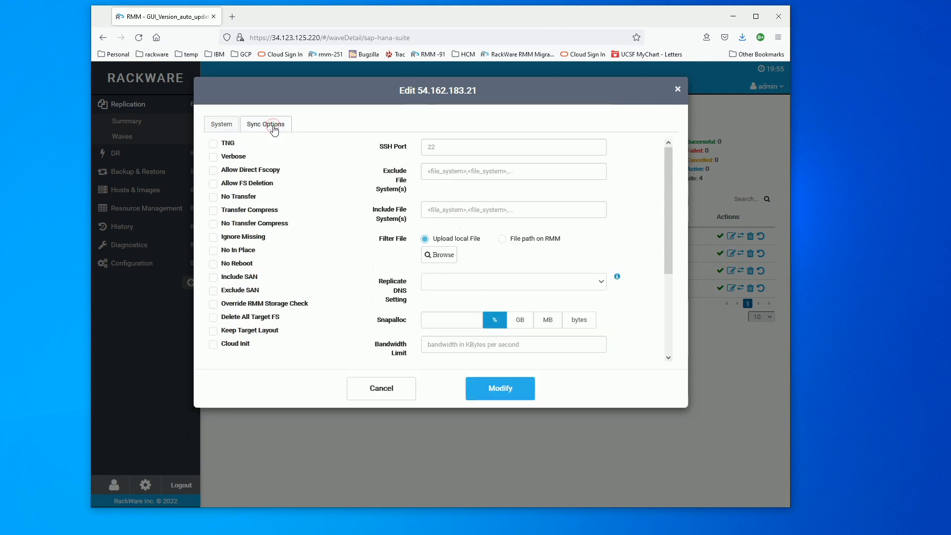
pyautogui.click(223, 125)
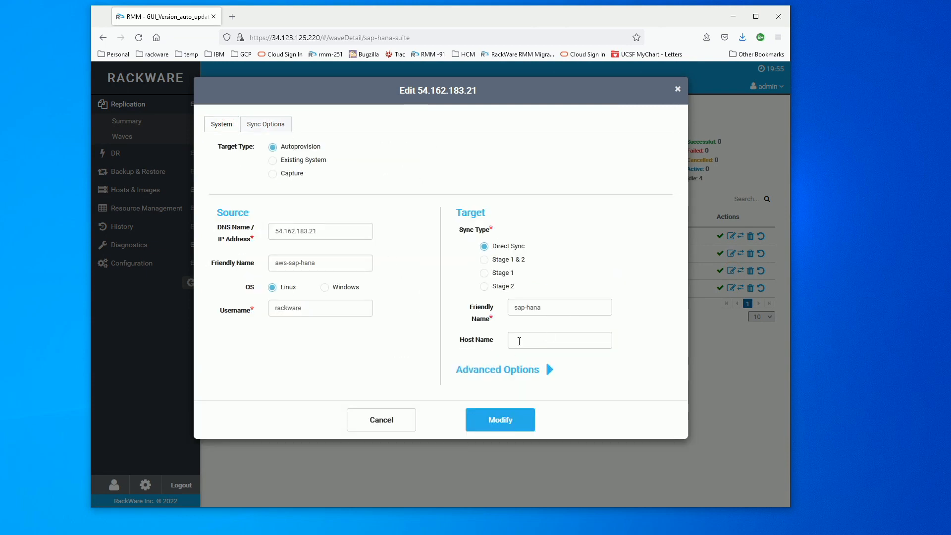
pyautogui.click(519, 342)
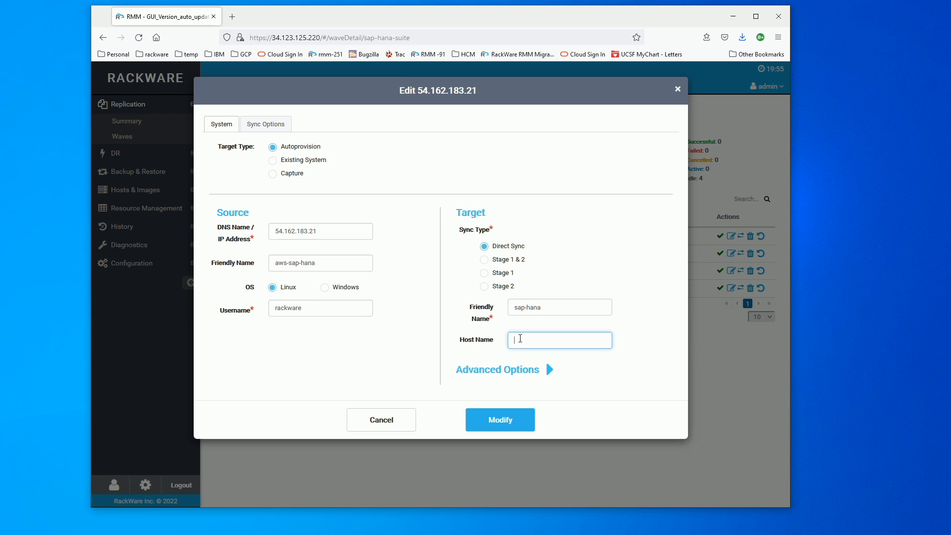
pyautogui.click(266, 125)
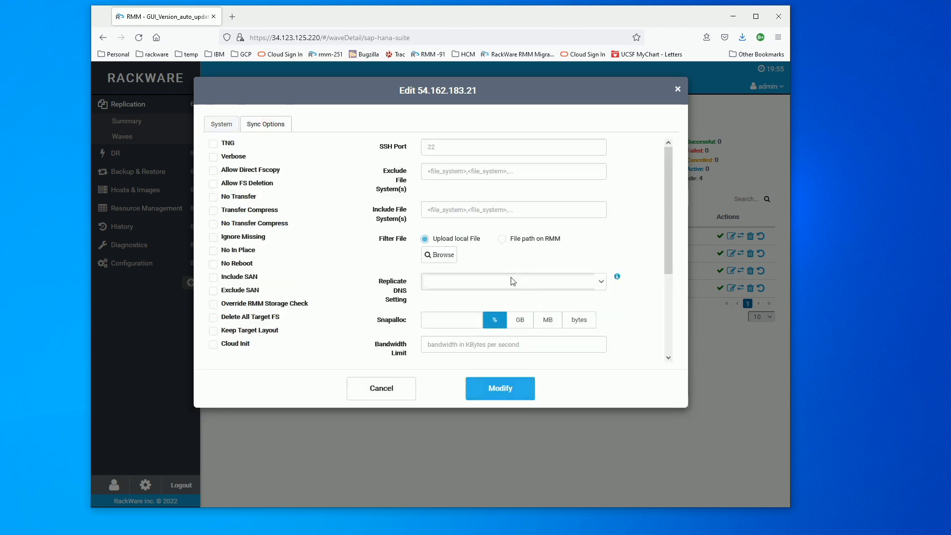
pyautogui.scroll(-3, 512, 281)
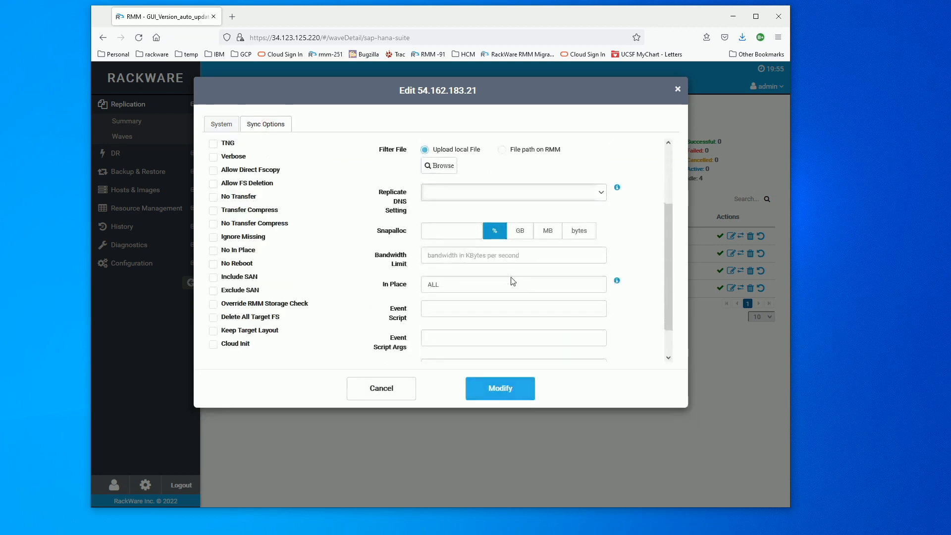
# Try 8.7.6.54 as the Replicate DNS Setting for aws-sap-hana and discard the edit
pyautogui.click(439, 196)
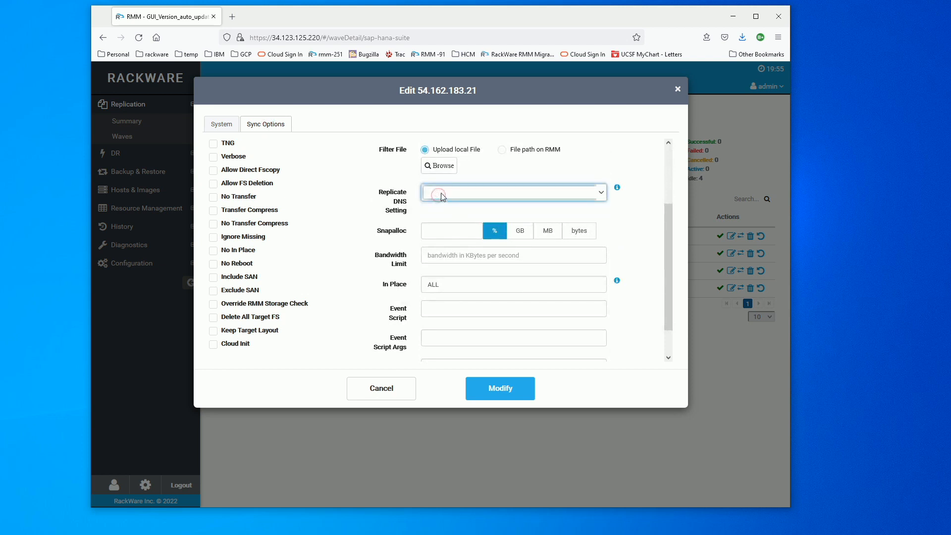
pyautogui.write('8.7.6.54')
pyautogui.press('BackSpace')
pyautogui.click(382, 391)
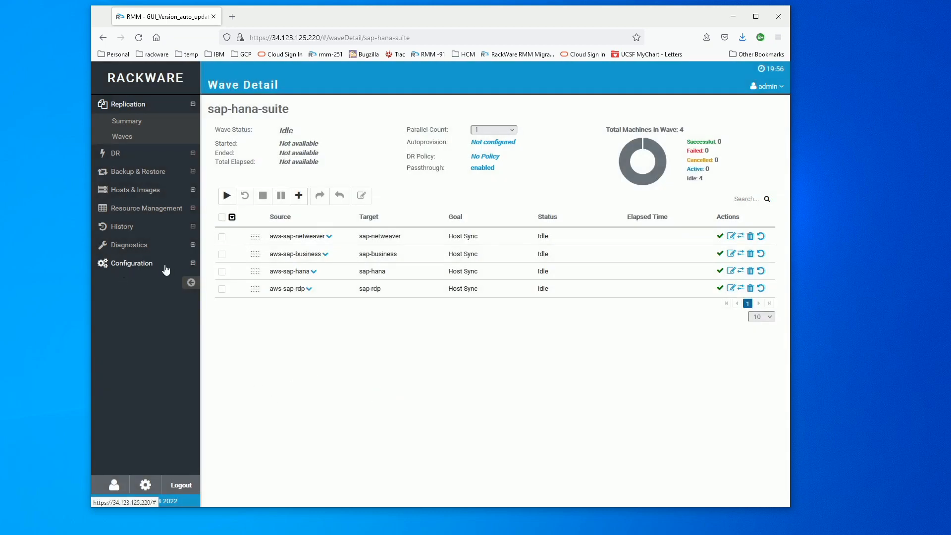
# Open the Clouduser configuration and examine the details of the existing GCPuser entry
pyautogui.click(194, 268)
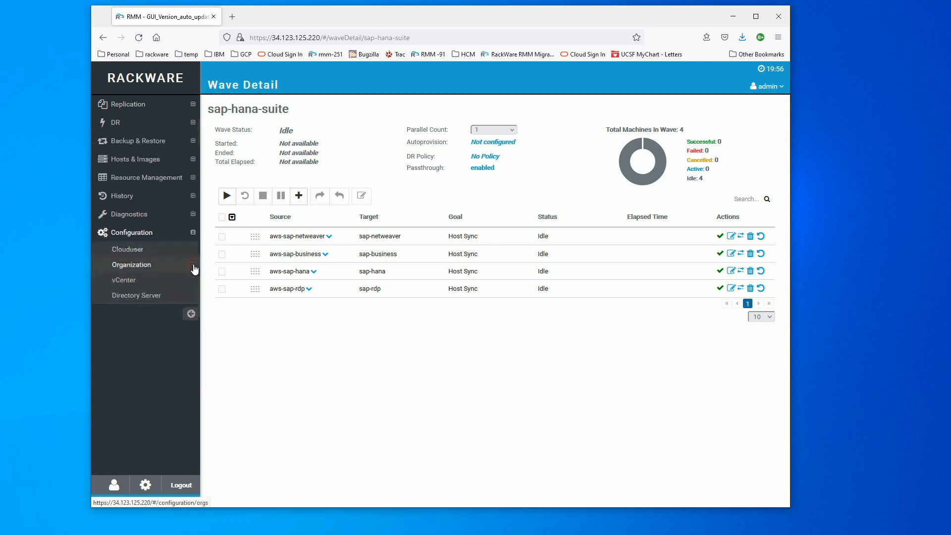
pyautogui.click(128, 250)
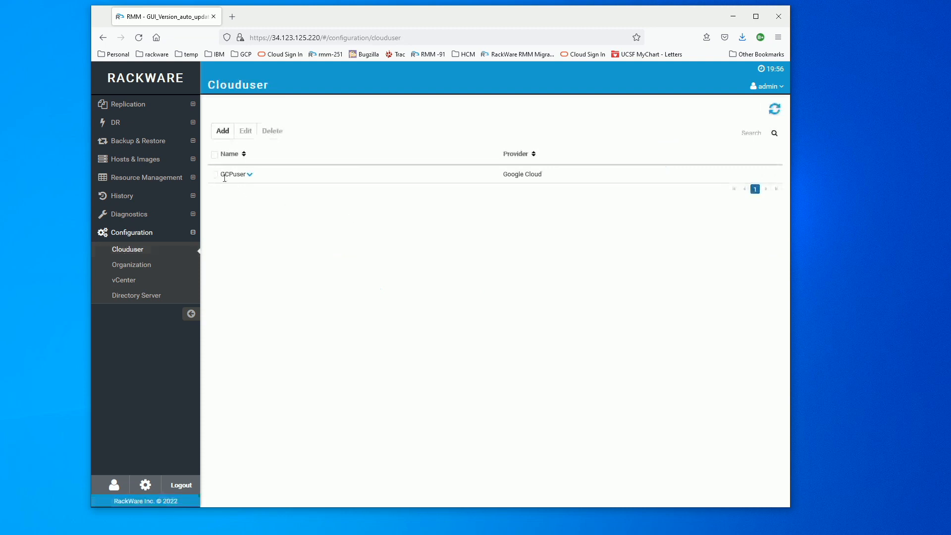
pyautogui.click(250, 177)
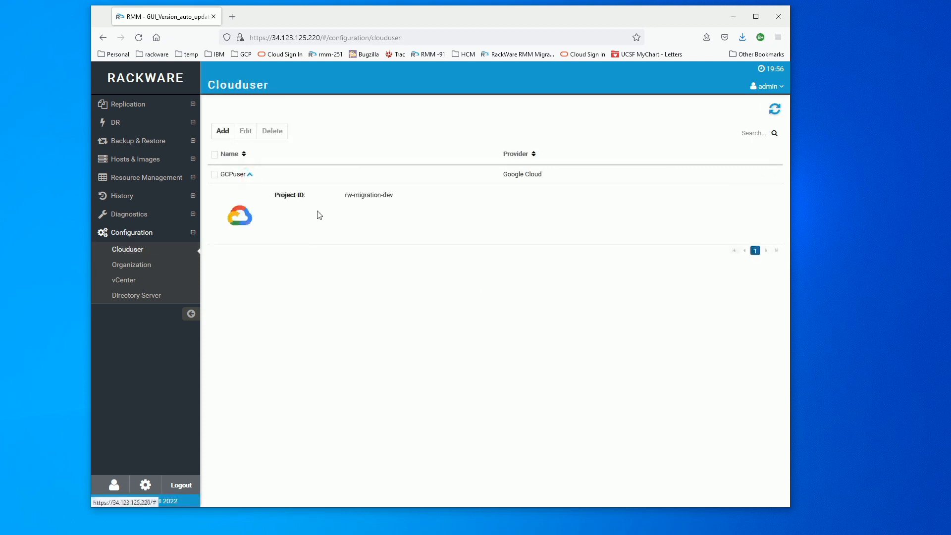
# Try adding a cloud user named gcp with Google as the cloud provider, and discard the entry
pyautogui.click(219, 137)
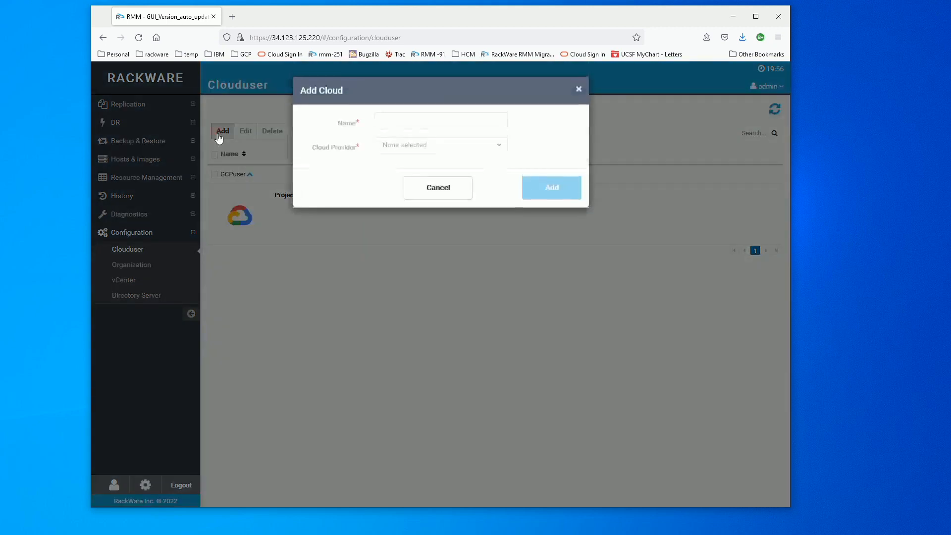
pyautogui.click(392, 119)
pyautogui.write('gcp')
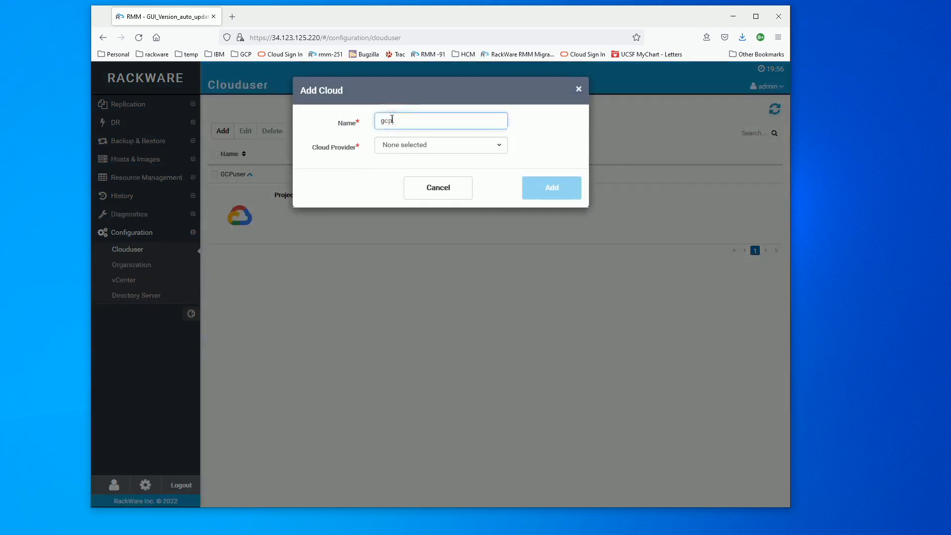
pyautogui.click(417, 147)
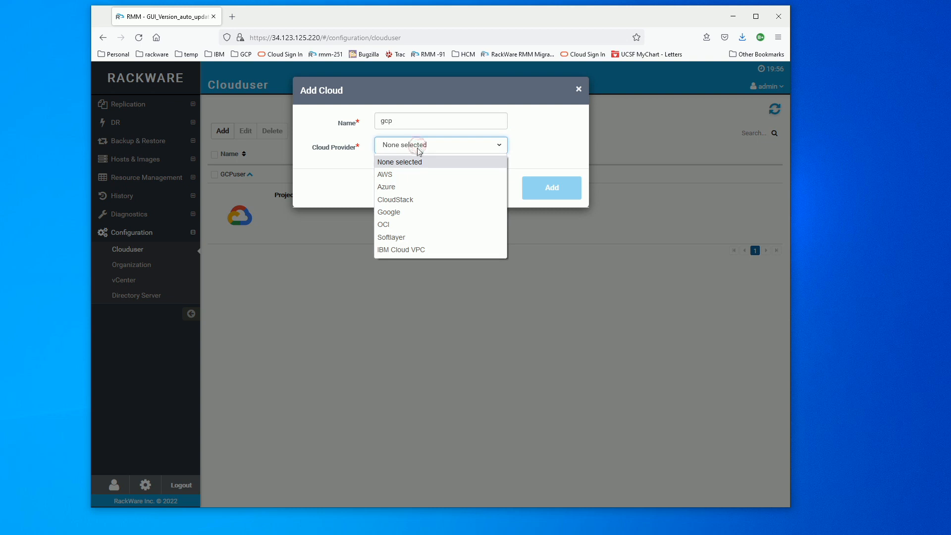
pyautogui.click(404, 211)
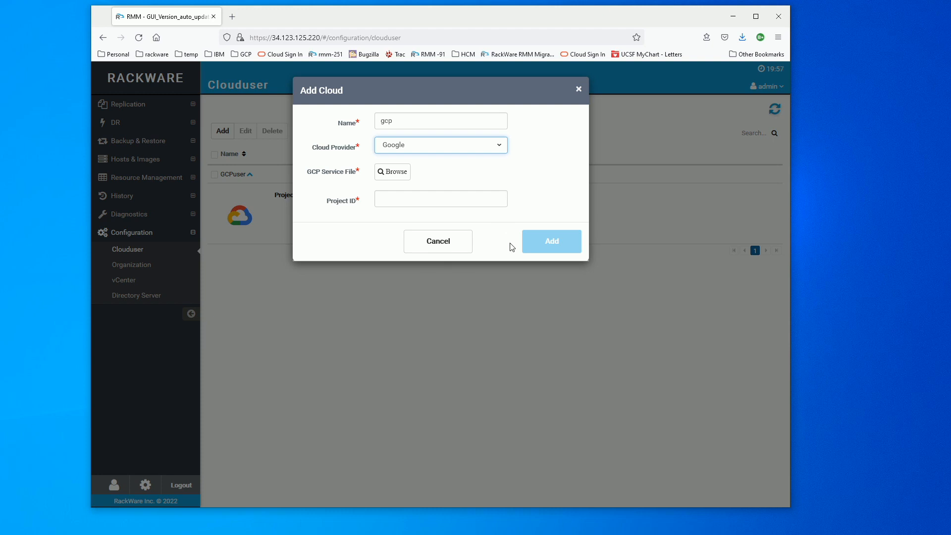
pyautogui.click(460, 247)
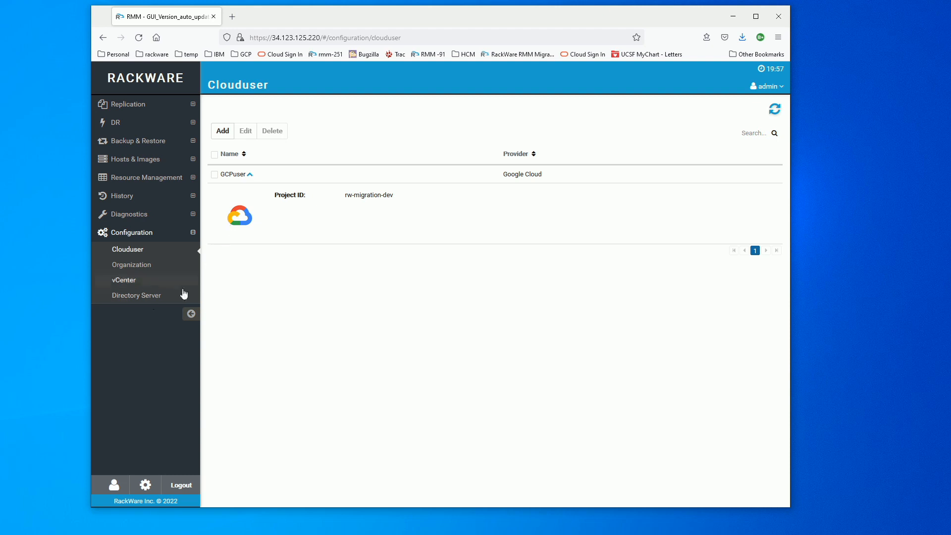
# Return to the replication waves and open the details of the sap-hana-suite wave
pyautogui.click(138, 112)
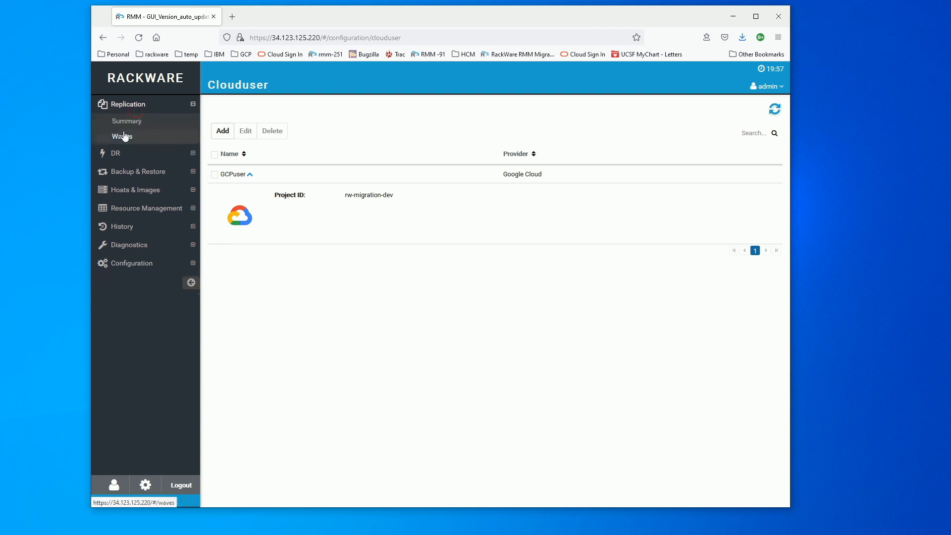
pyautogui.click(124, 138)
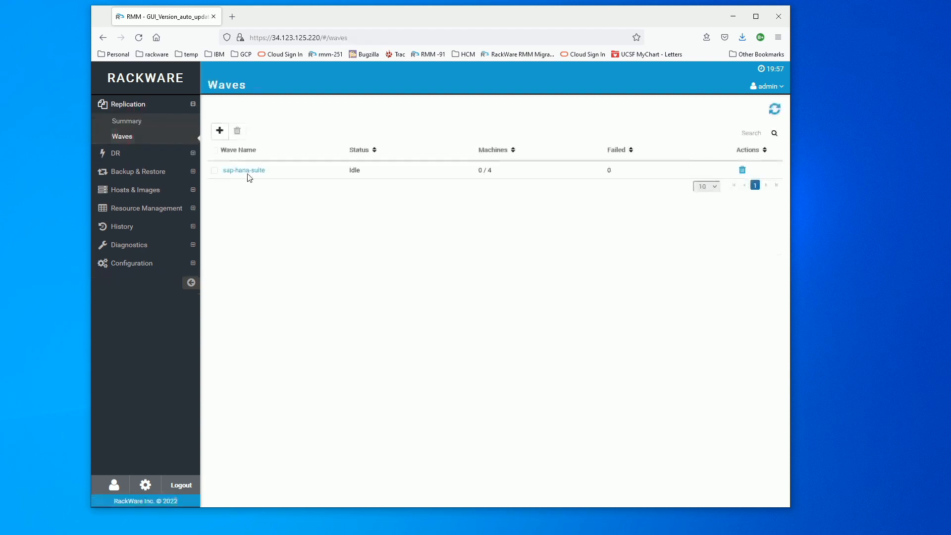
pyautogui.click(247, 175)
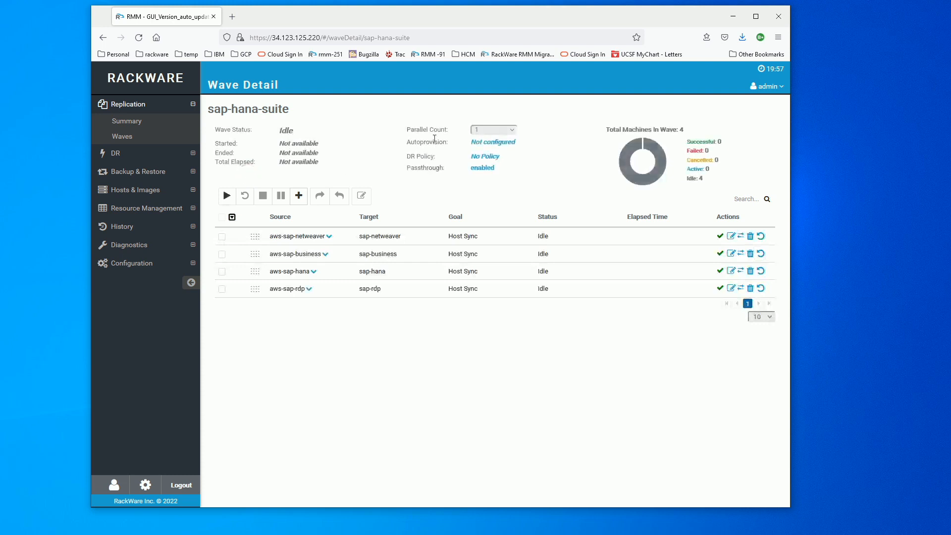
# Configure the wave's autoprovisioning with the GCPuser environment and the us-central1 datacenter
pyautogui.click(511, 145)
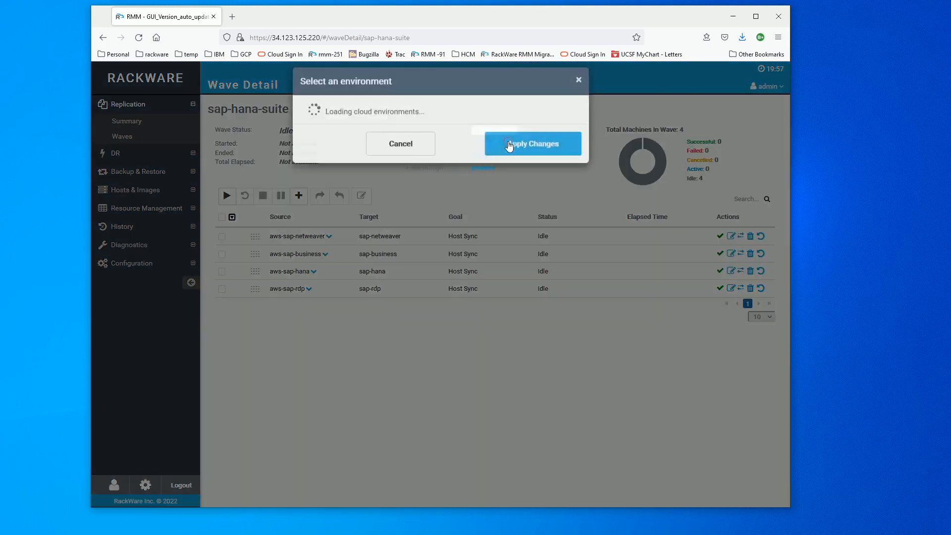
pyautogui.click(500, 123)
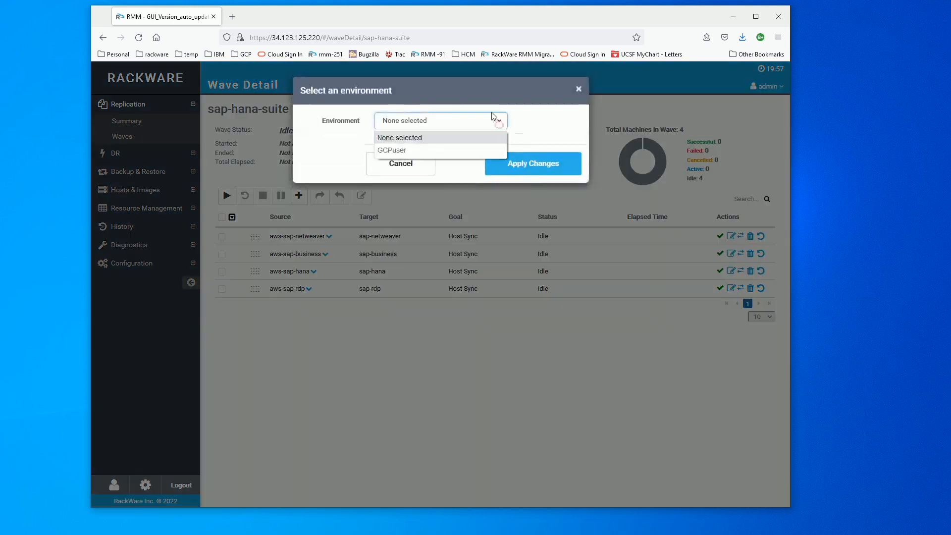
pyautogui.click(395, 150)
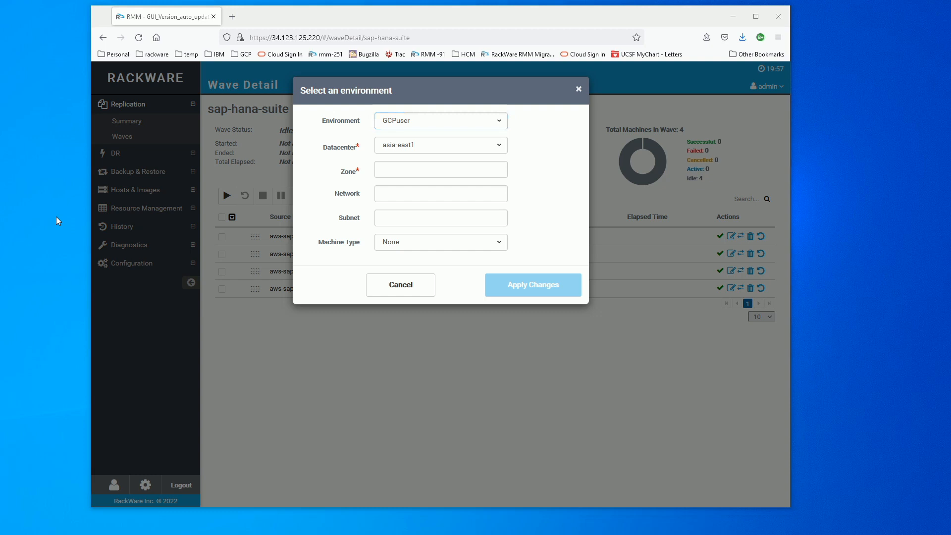
pyautogui.click(494, 147)
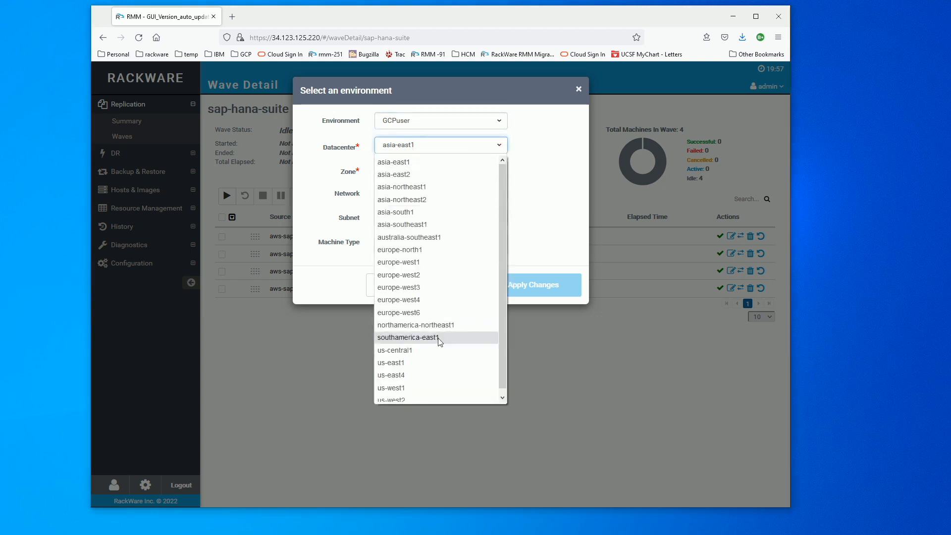
pyautogui.click(398, 351)
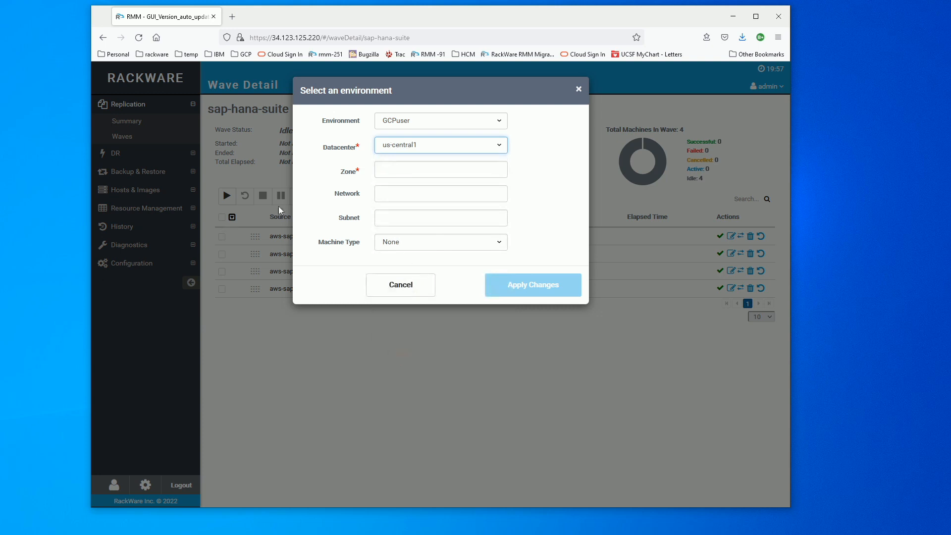
# Set the autoprovision zone to c, network to rwvpc1 and subnet to rw-us-central1, and apply the changes
pyautogui.click(387, 170)
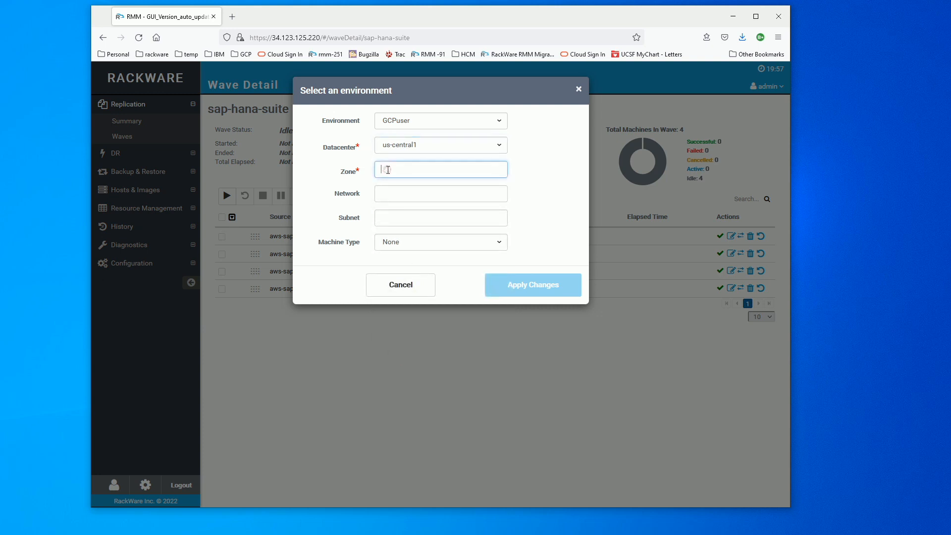
pyautogui.write('c')
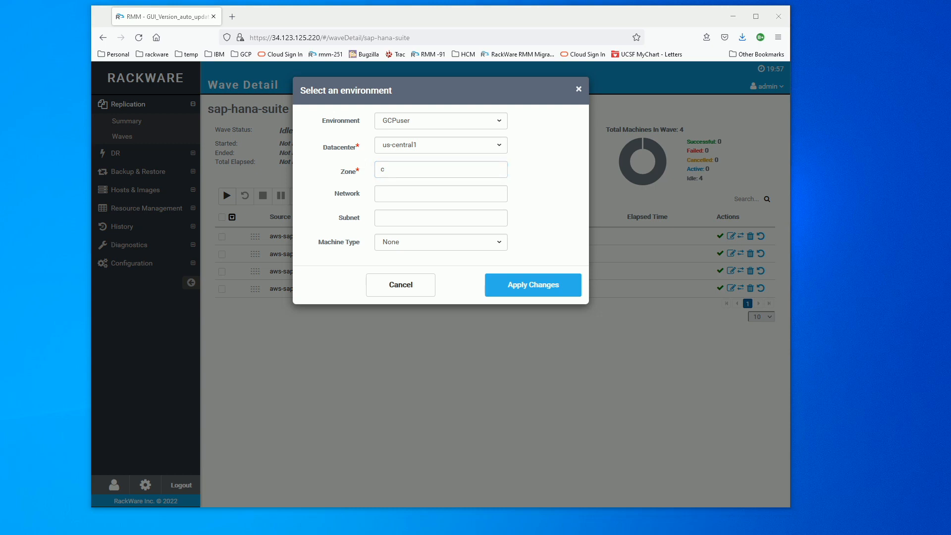
pyautogui.click(380, 194)
pyautogui.write('rwvpc1')
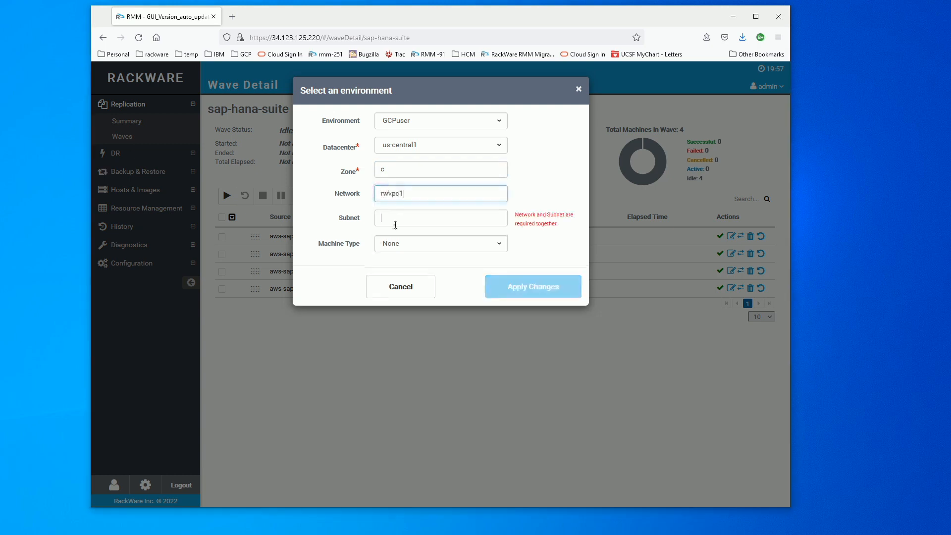
pyautogui.click(401, 216)
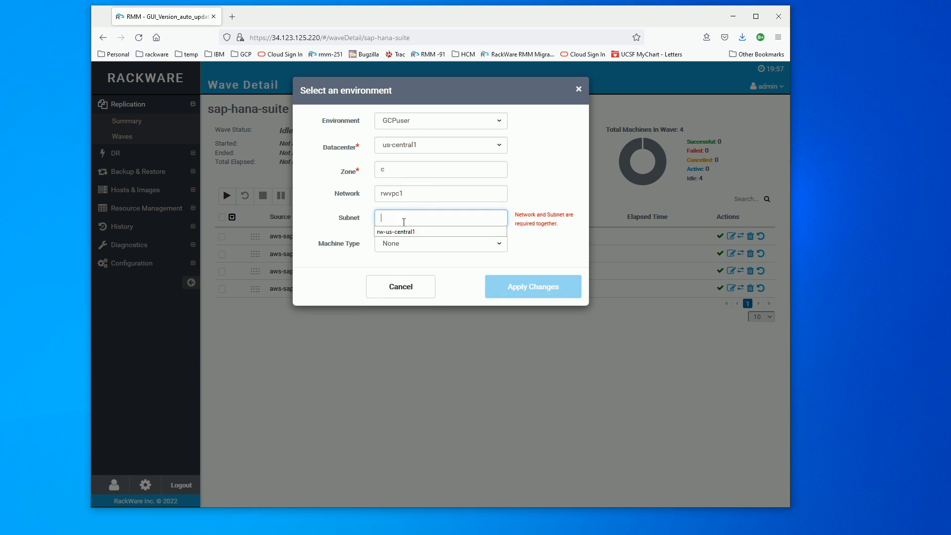
pyautogui.click(399, 232)
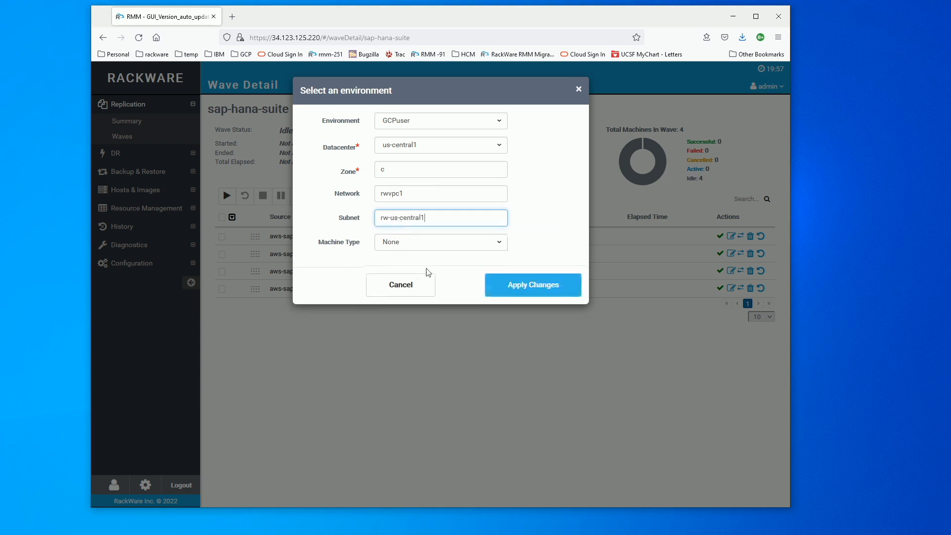
pyautogui.click(535, 291)
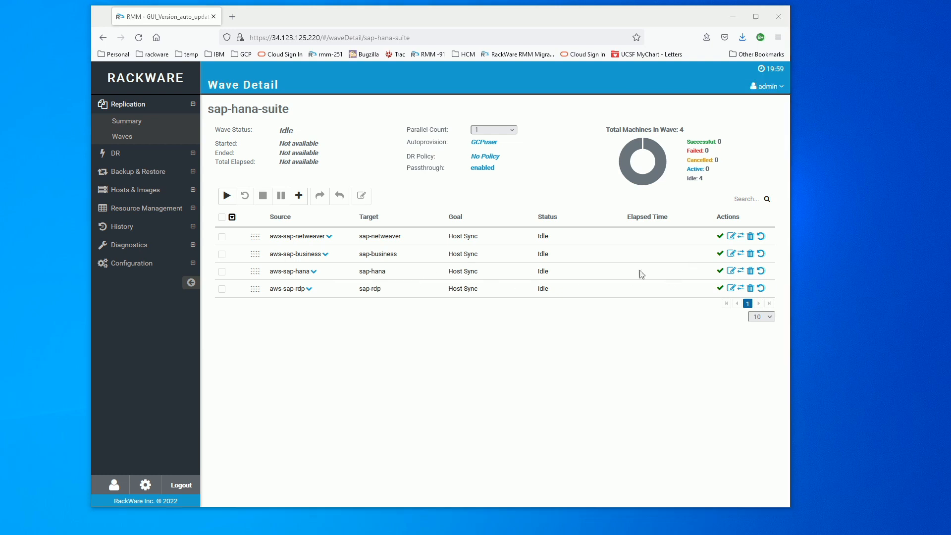
# Set the machine type in the GCP options of aws-sap-hana to c2d-highmem-32 and save the modification
pyautogui.click(740, 272)
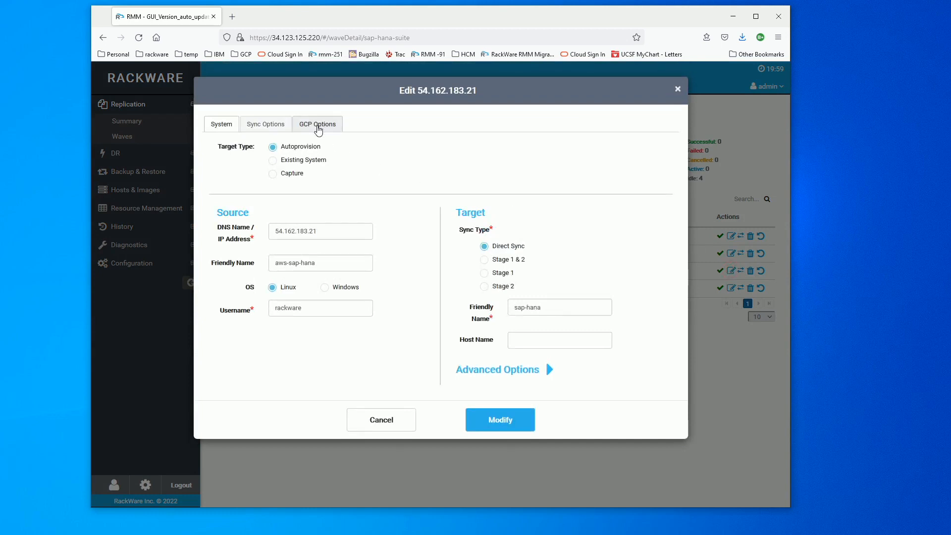
pyautogui.click(318, 124)
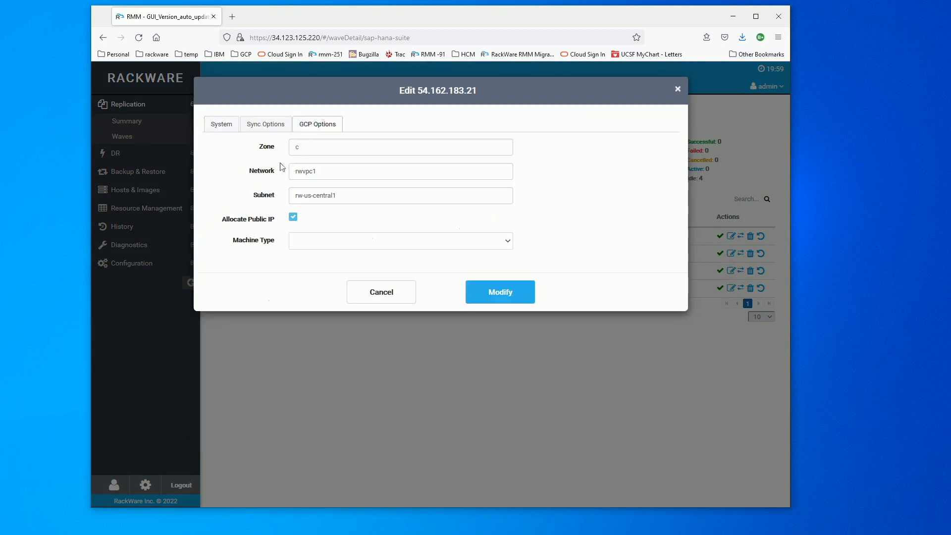
pyautogui.click(308, 242)
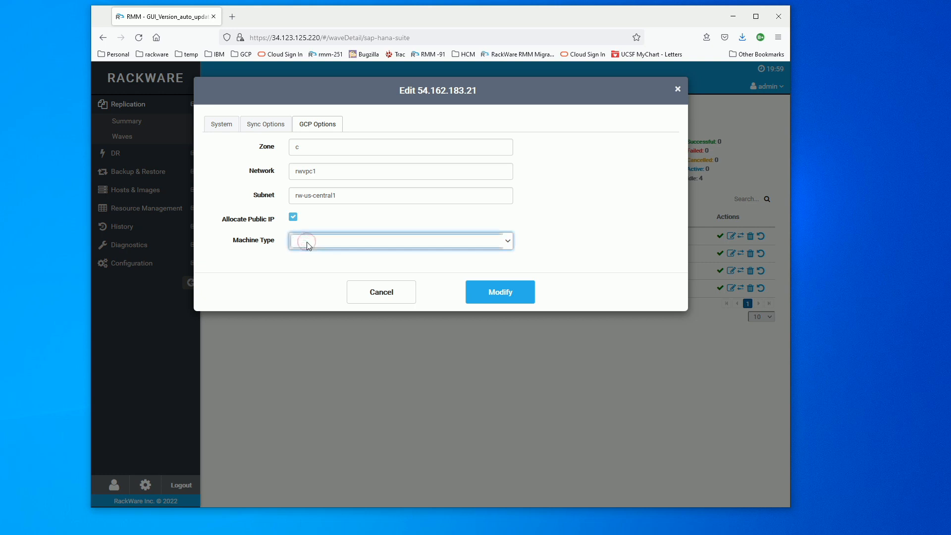
pyautogui.write('c2d-highmem-32')
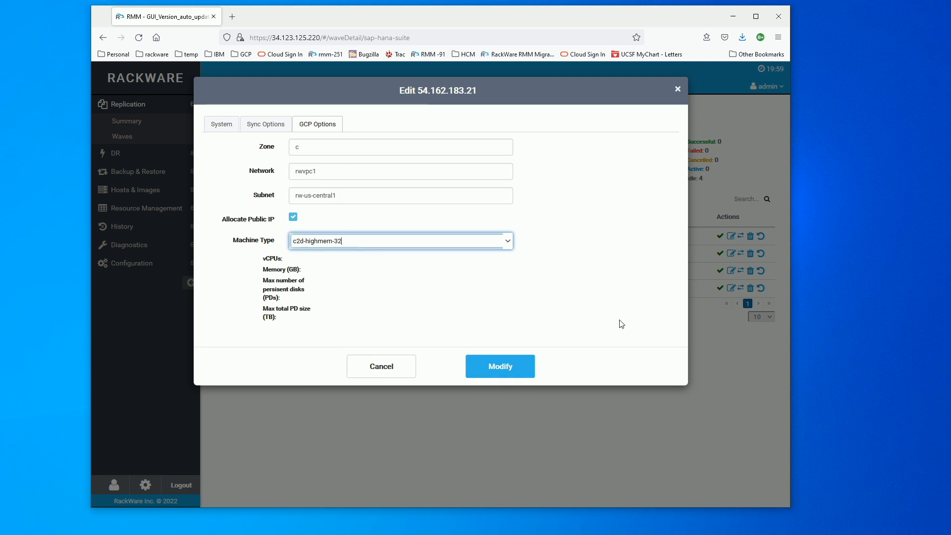
pyautogui.click(501, 371)
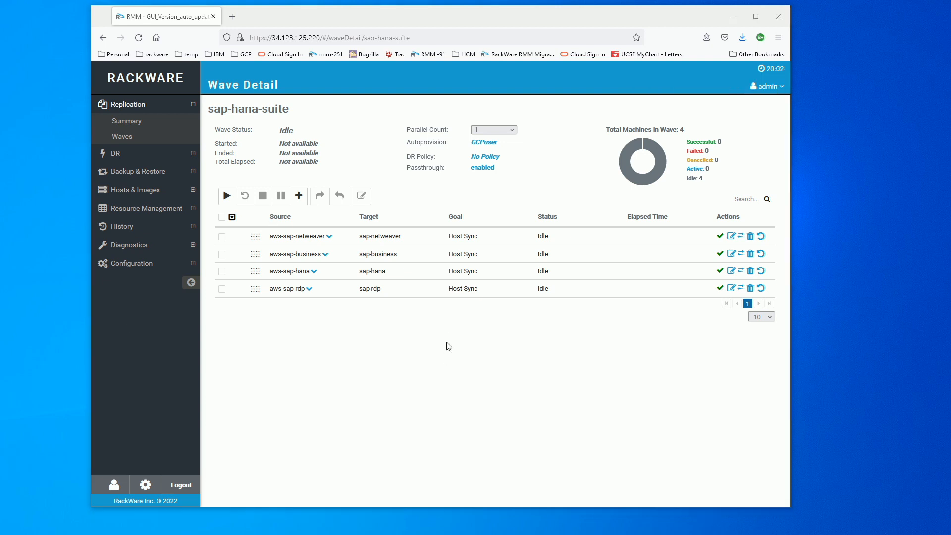
# Set the parallel count of the sap-hana-suite wave to 4 and start the wave
pyautogui.click(511, 130)
pyautogui.click(485, 186)
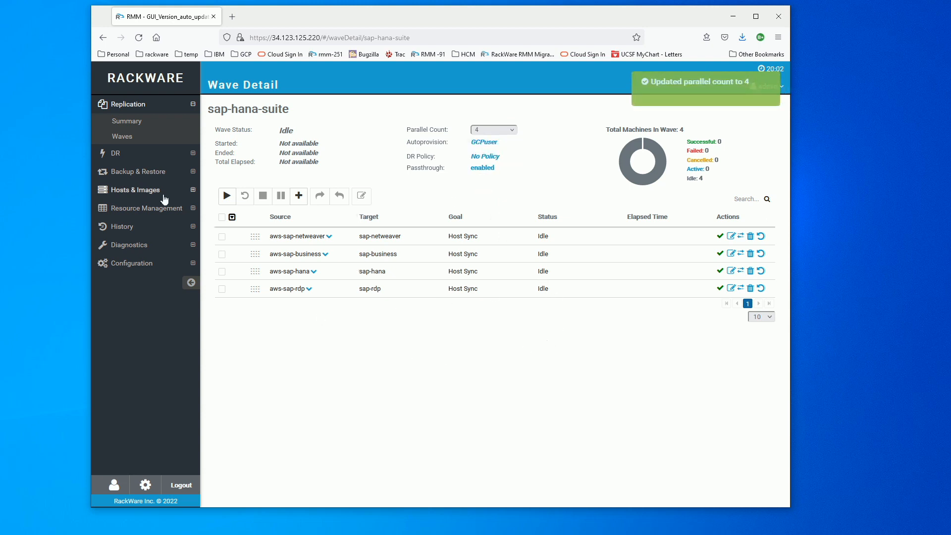
pyautogui.click(227, 196)
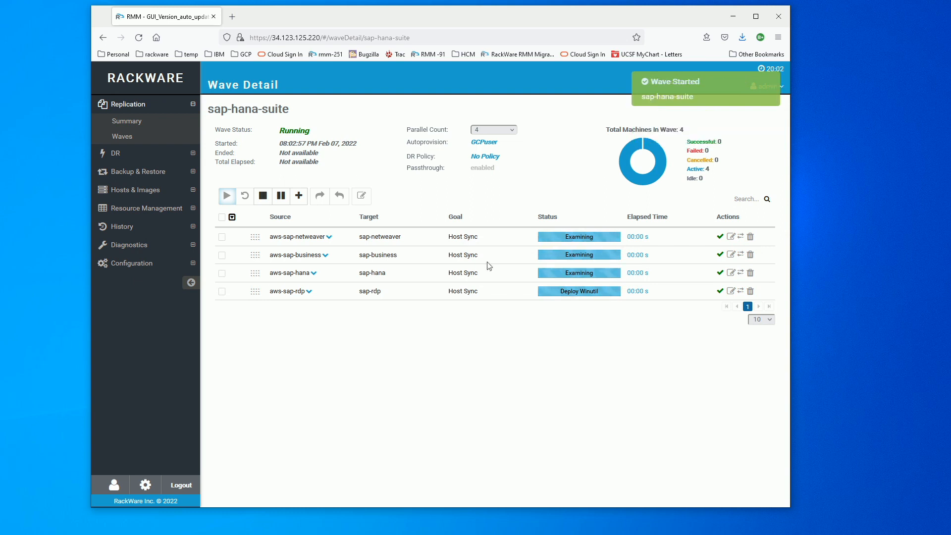
# Examine the replication status and job details of aws-sap-netweaver, and collapse its details
pyautogui.click(329, 237)
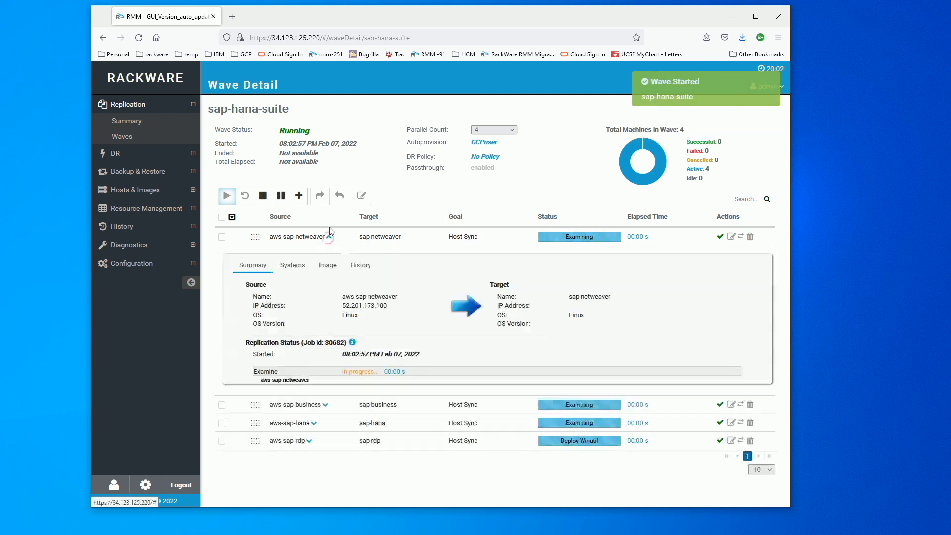
pyautogui.click(352, 343)
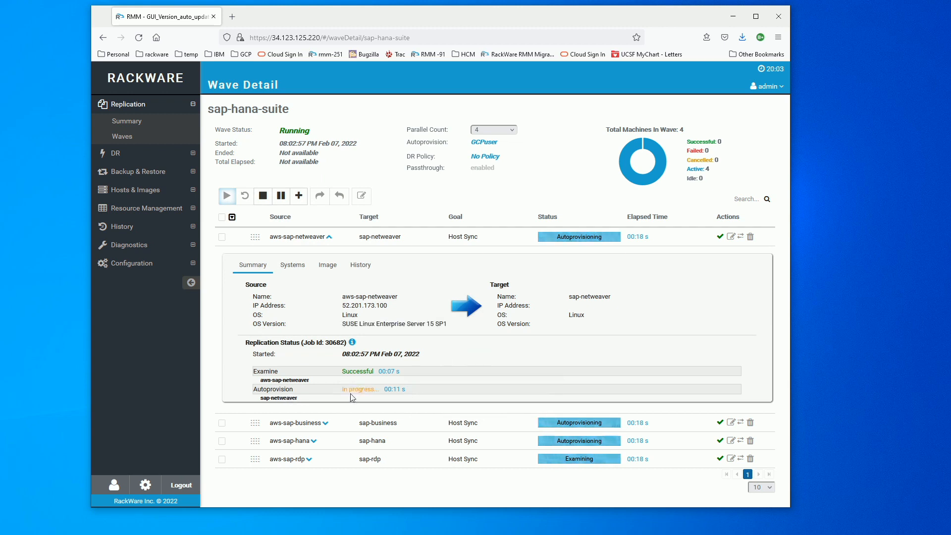
pyautogui.click(329, 238)
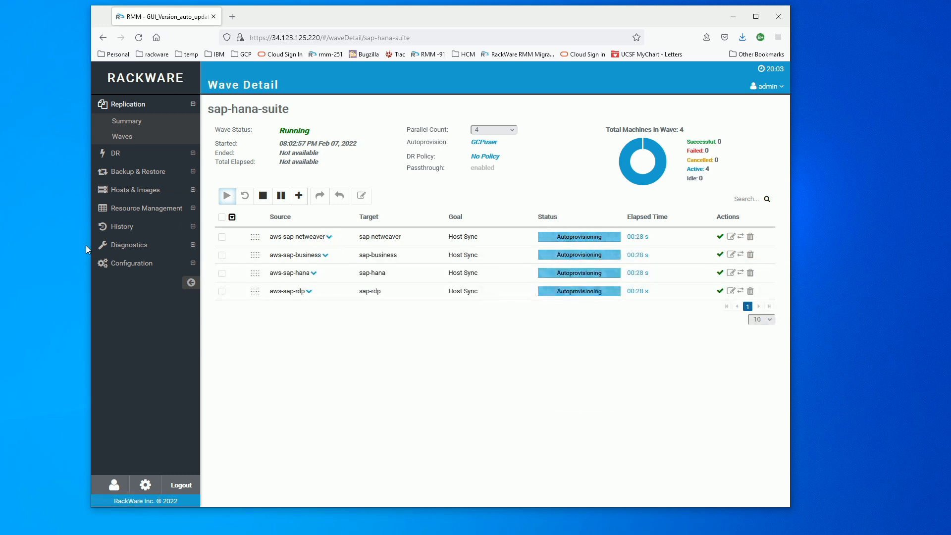
# Switch to the Google Cloud VM instances list, remove the dnd, OR and sap filters, refresh the list and leave no instance selected
pyautogui.hotkey('alt', 'Tab')
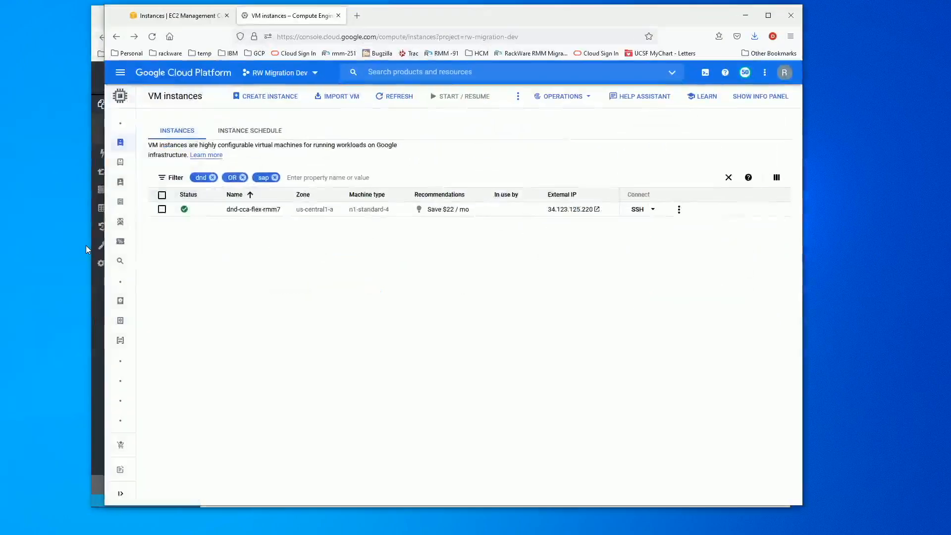
pyautogui.moveTo(389, 17); pyautogui.dragTo(425, 21)
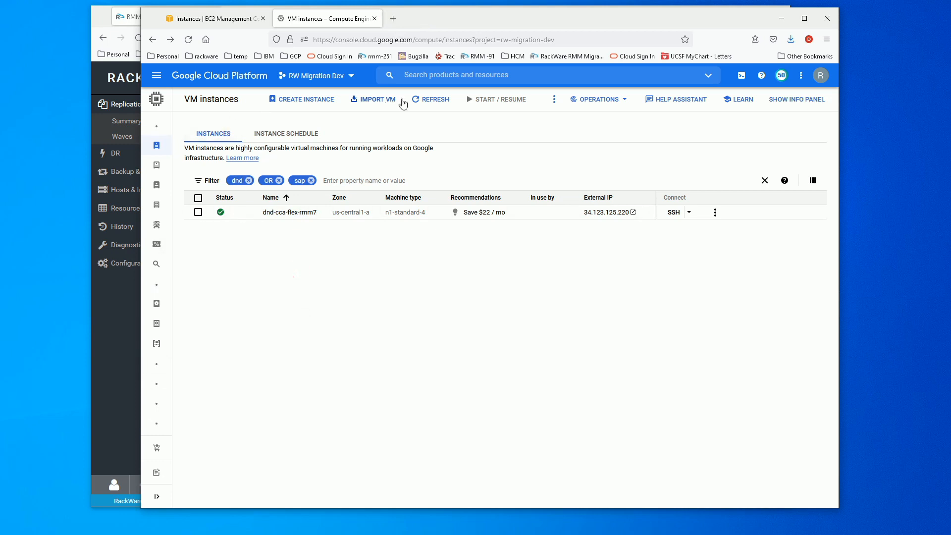
pyautogui.click(311, 180)
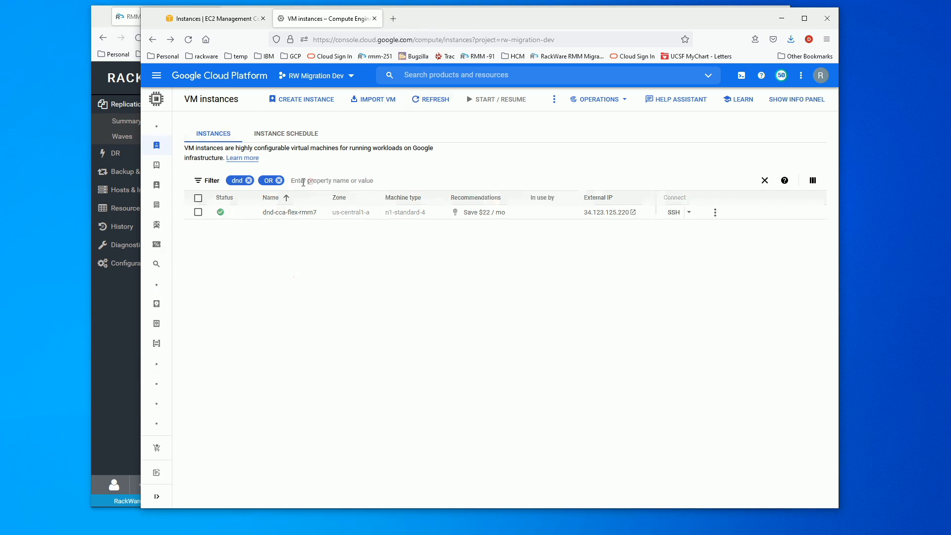
pyautogui.click(279, 180)
pyautogui.click(248, 180)
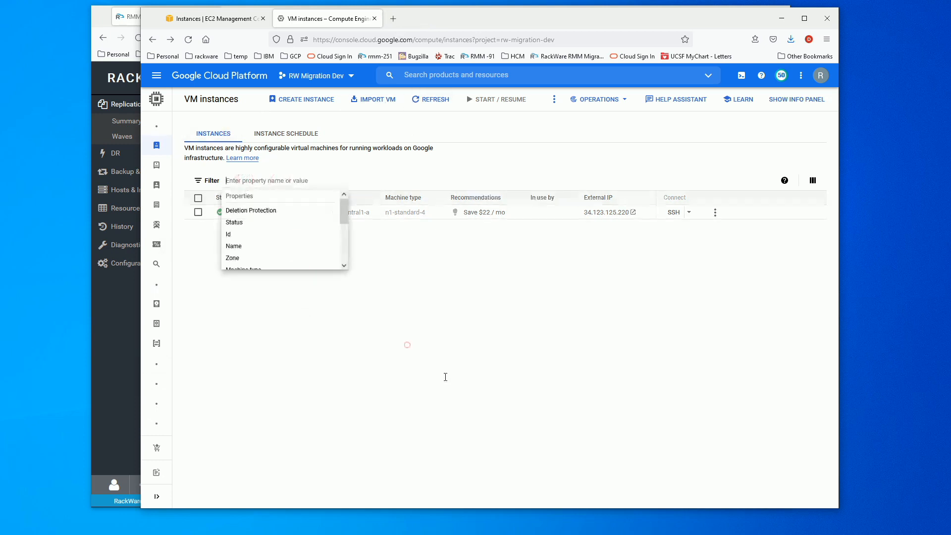
pyautogui.click(435, 99)
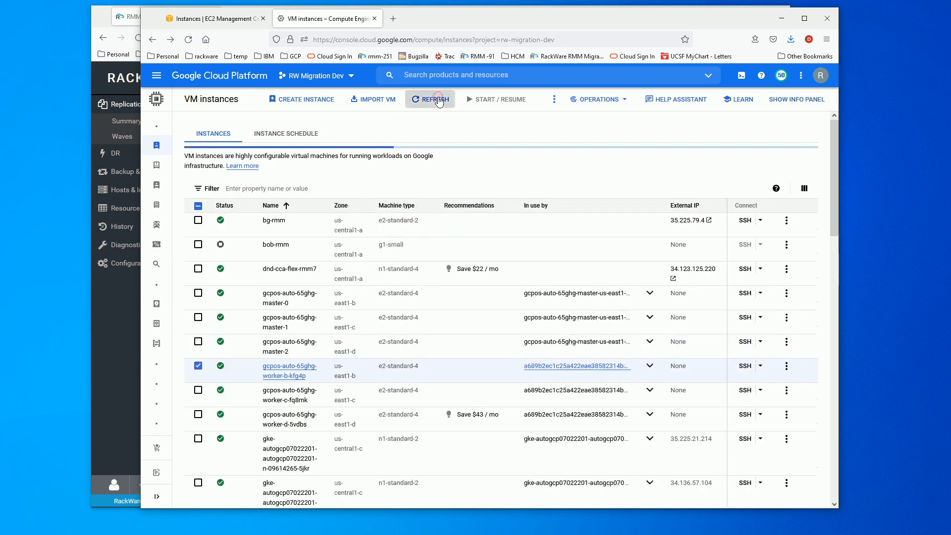
pyautogui.click(198, 365)
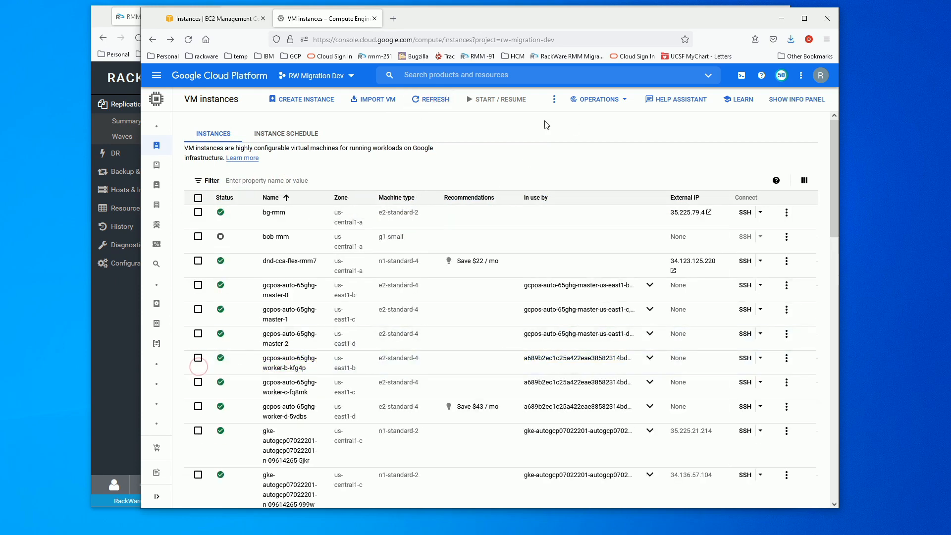
# Try filtering the VM instances list by cca OR sap, and remove the filters
pyautogui.click(250, 180)
pyautogui.write('ccs')
pyautogui.press('Return')
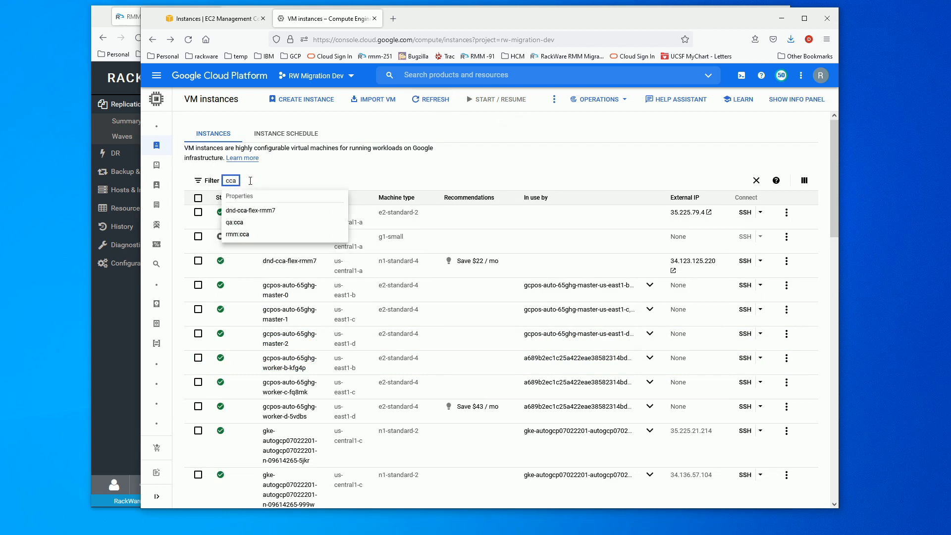
pyautogui.press('Return')
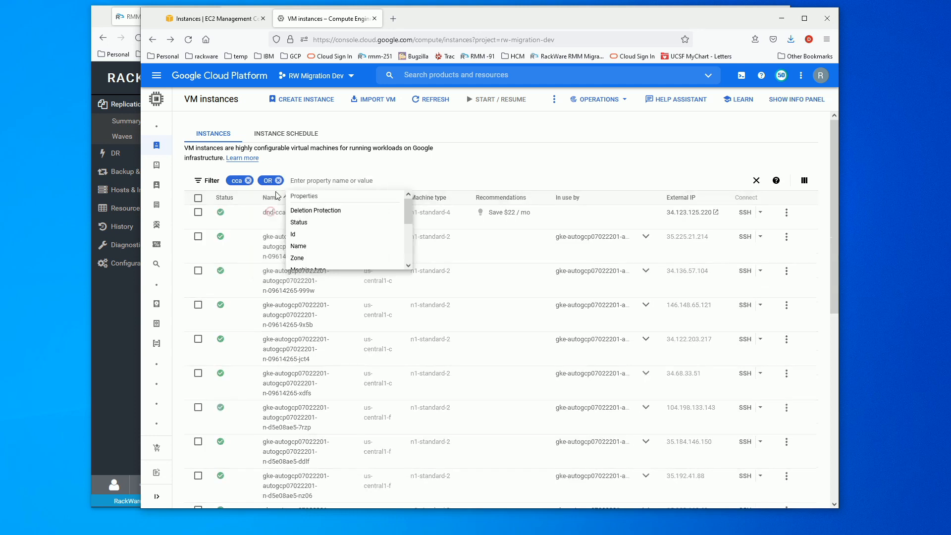
pyautogui.click(271, 213)
pyautogui.click(298, 180)
pyautogui.write('sap')
pyautogui.press('Return')
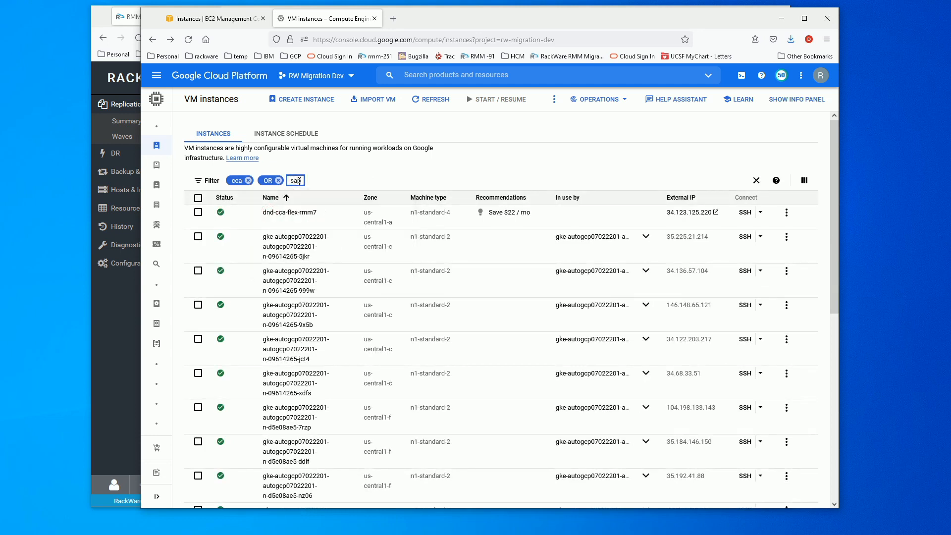
pyautogui.click(249, 180)
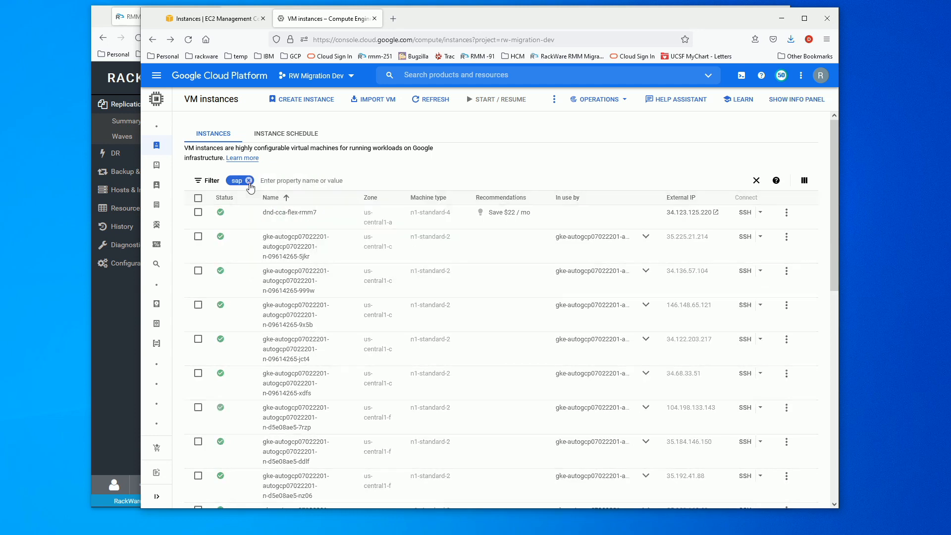
pyautogui.click(249, 180)
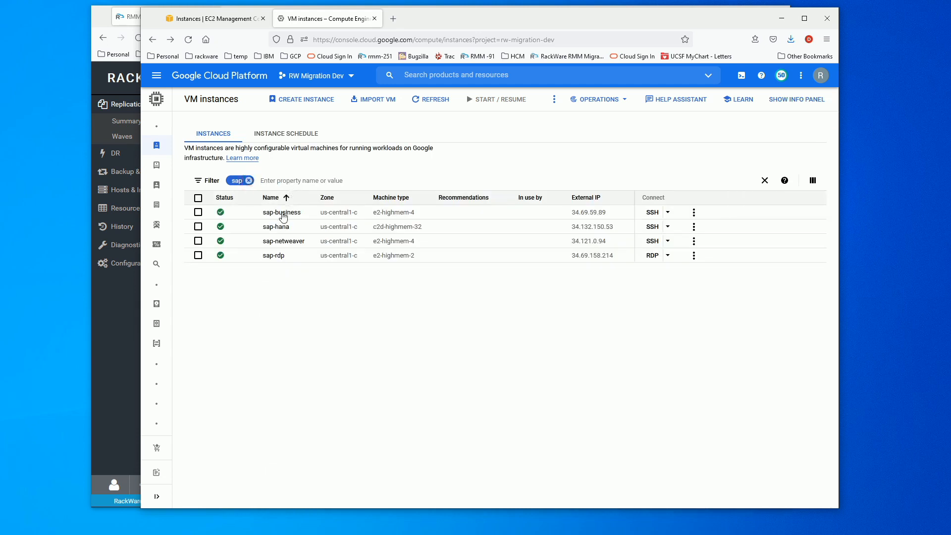
# Filter the VM instances list by sap
pyautogui.write('sap')
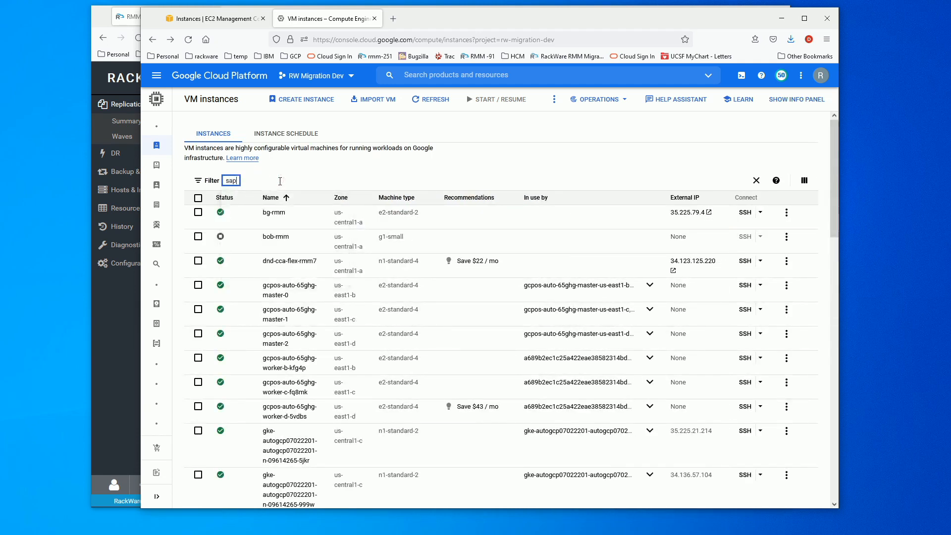
pyautogui.press('Return')
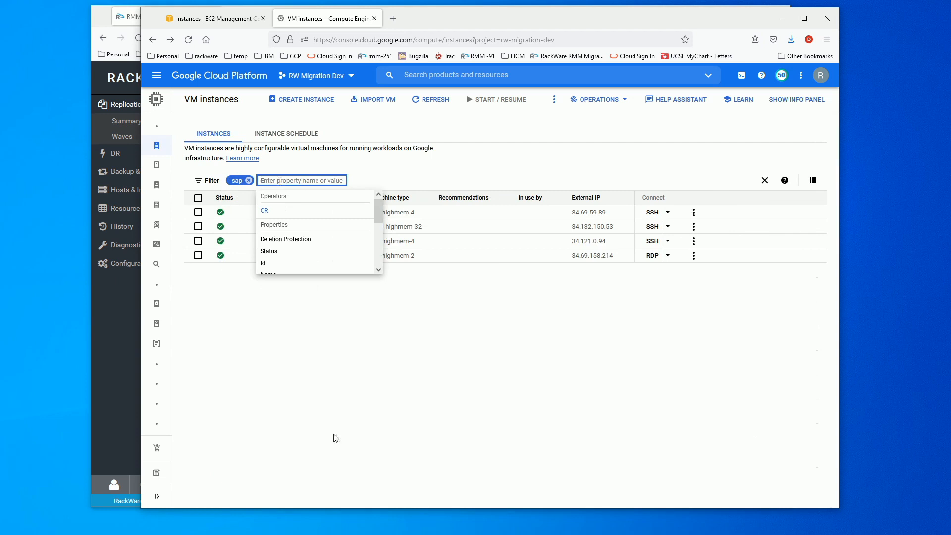
pyautogui.click(335, 438)
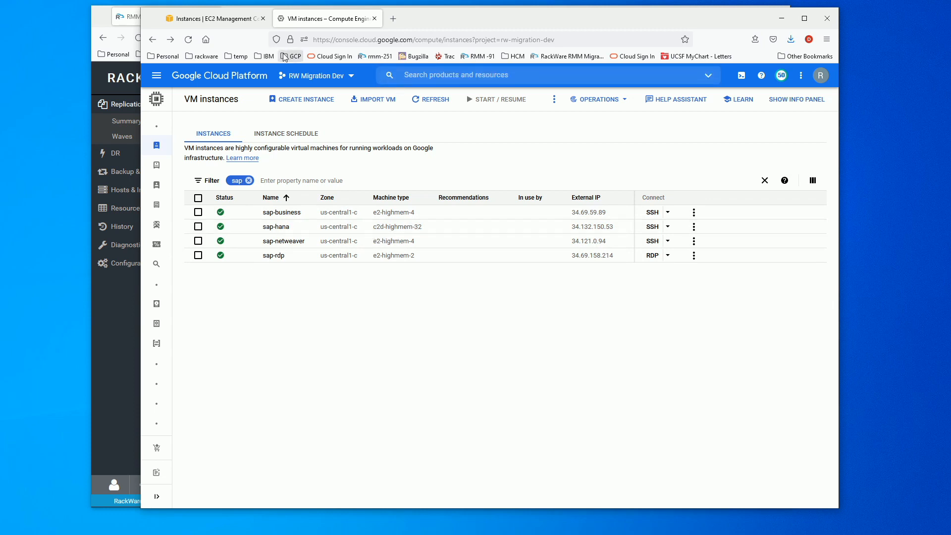
# Switch to RackWare RMM, examine the summary and history of aws-sap-netweaver in the sap-hana-suite wave, and collapse its details
pyautogui.click(99, 20)
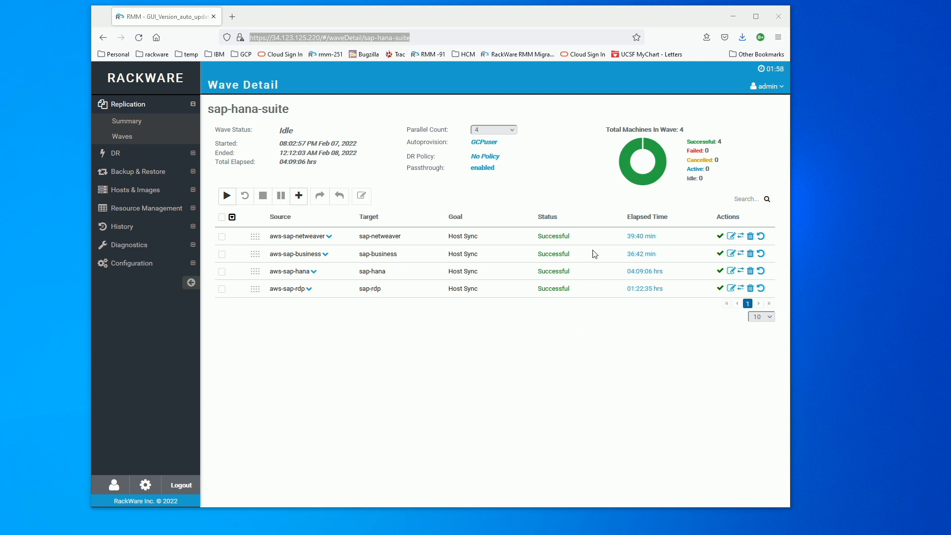
pyautogui.click(328, 237)
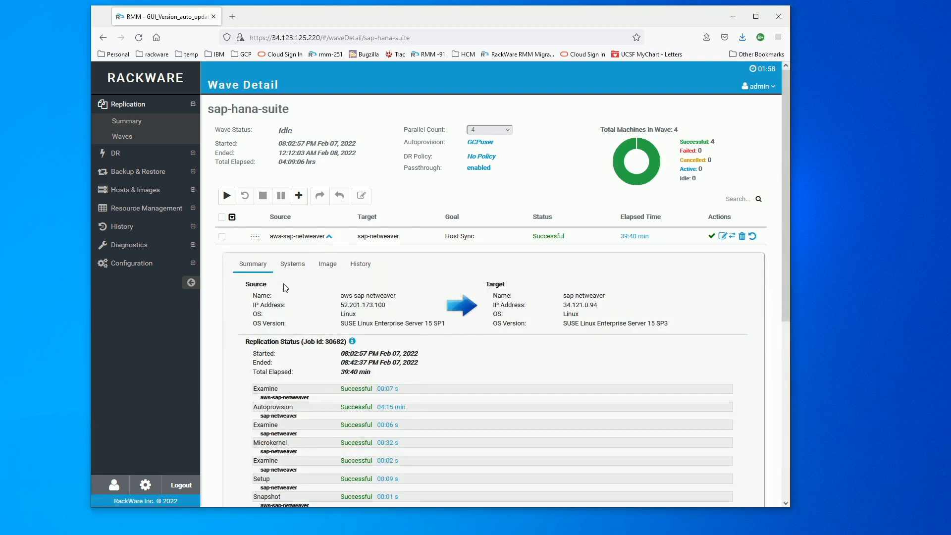
pyautogui.click(357, 264)
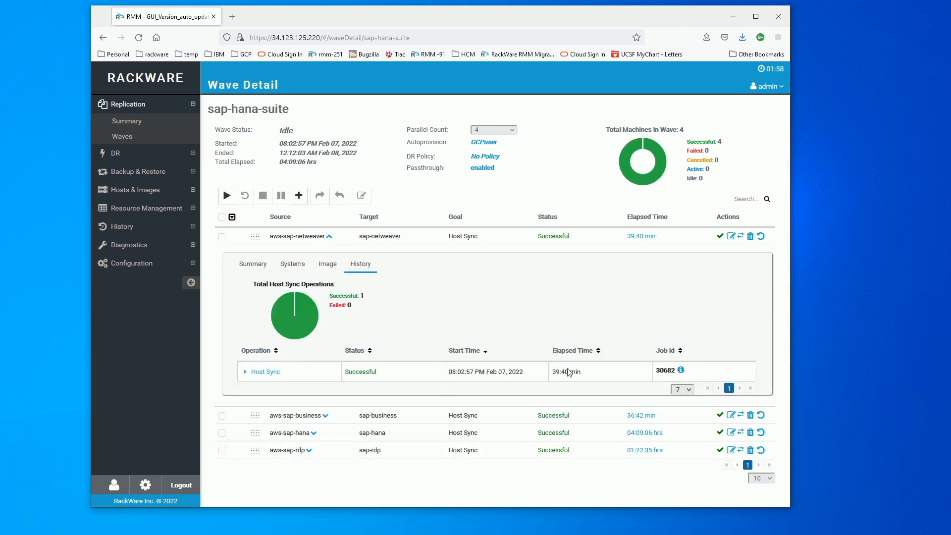
pyautogui.click(329, 237)
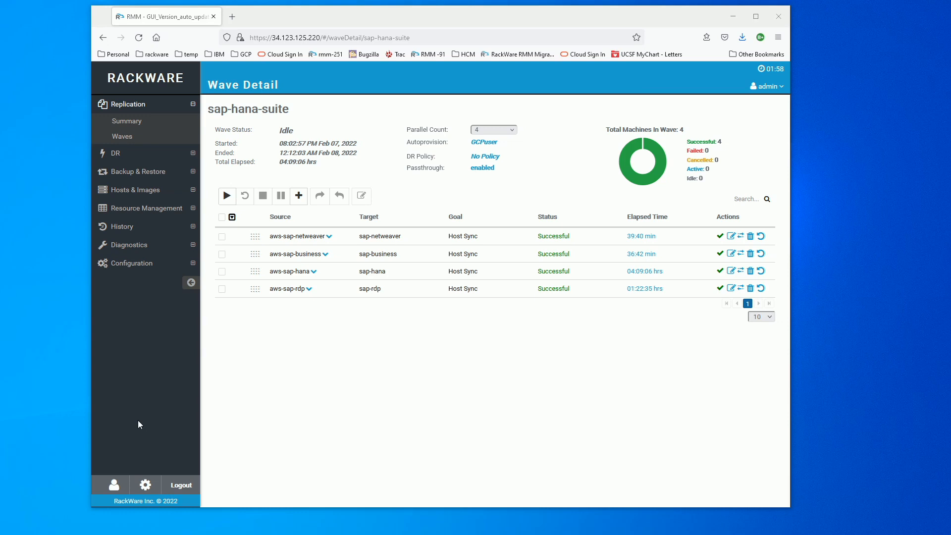
# Switch to Google Cloud, examine the sap-hana instance's network interfaces in its details, and return to the VM instances list
pyautogui.hotkey('alt', 'Tab')
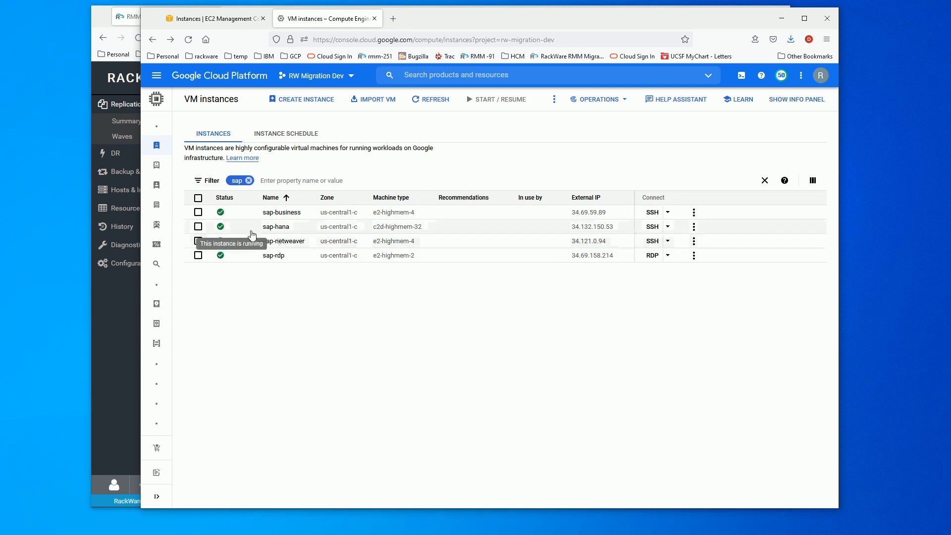
pyautogui.click(281, 228)
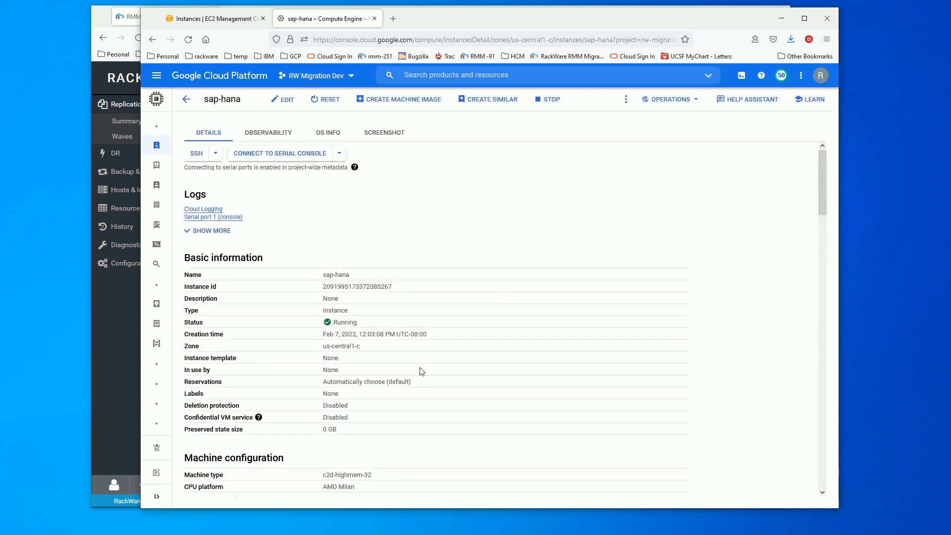
pyautogui.scroll(-10, 418, 371)
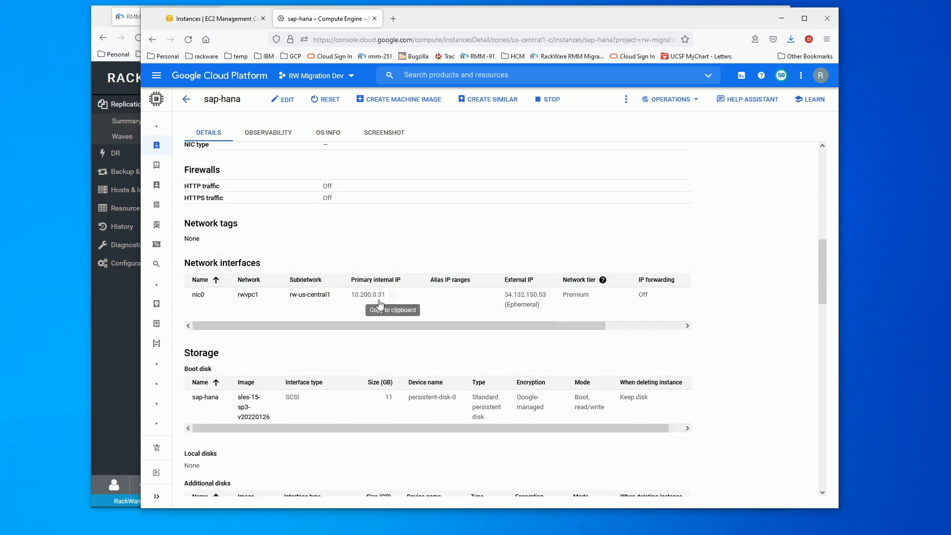
pyautogui.moveTo(357, 298)
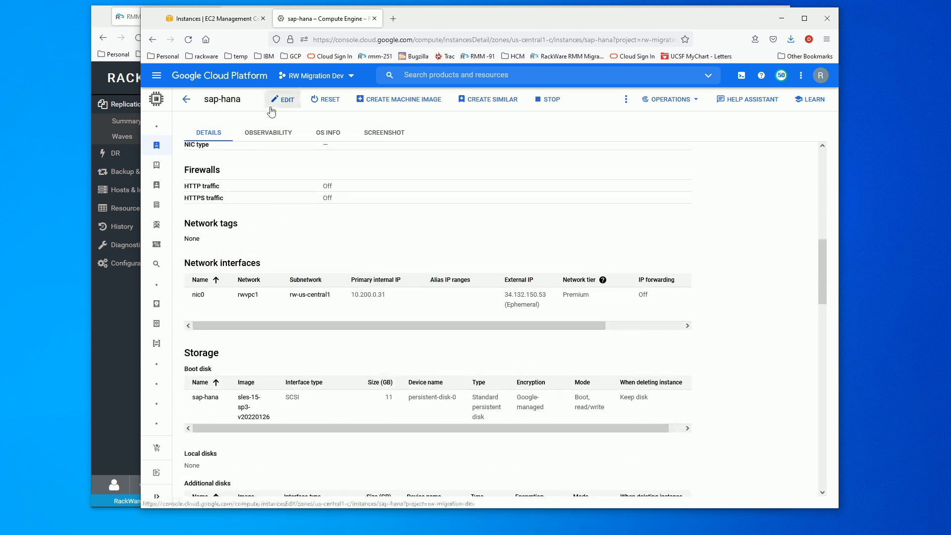
pyautogui.click(186, 99)
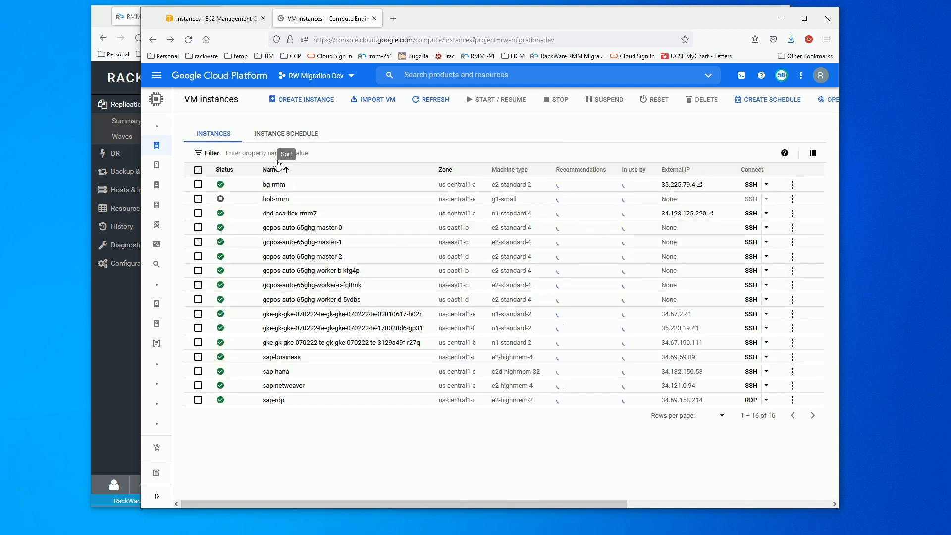
# Filter the VM instances list by sap and copy the external IP of the sap-rdp instance
pyautogui.click(250, 180)
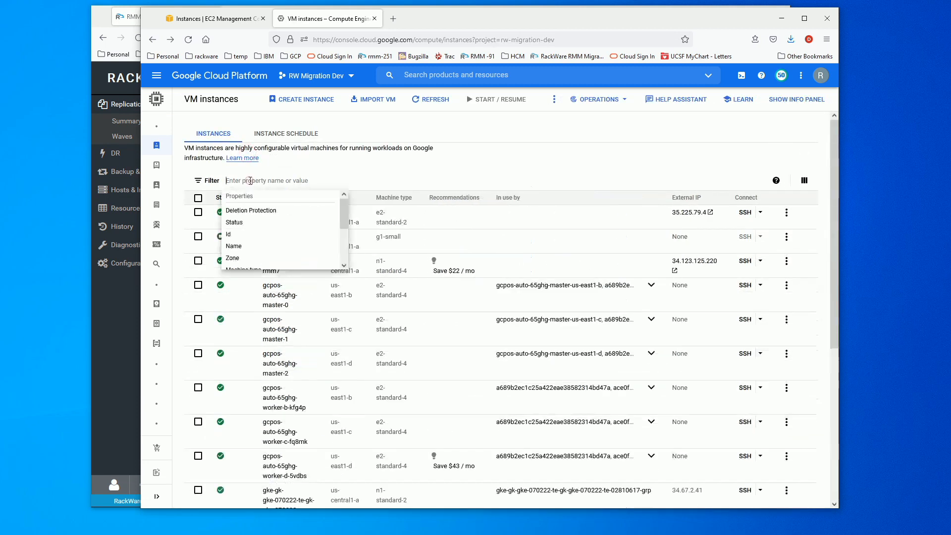
pyautogui.write('sap')
pyautogui.press('Return')
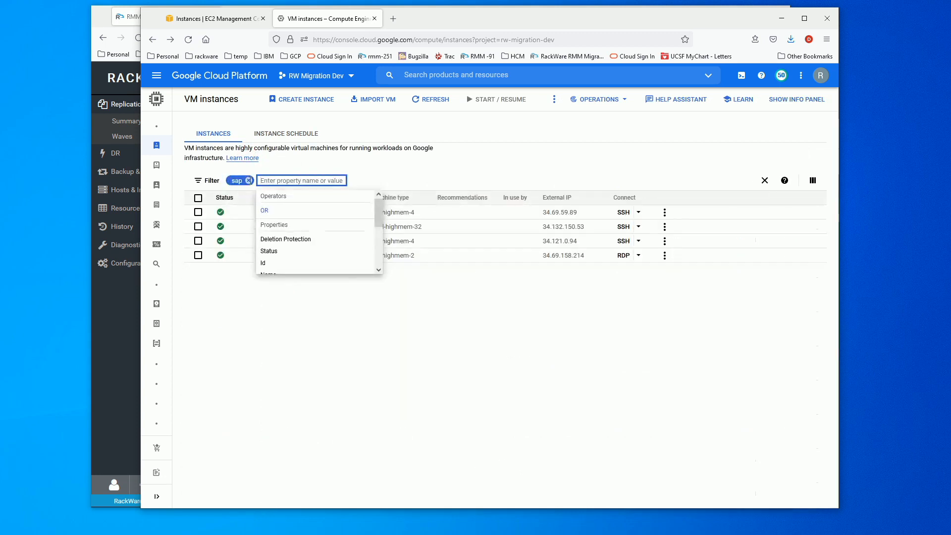
pyautogui.click(362, 408)
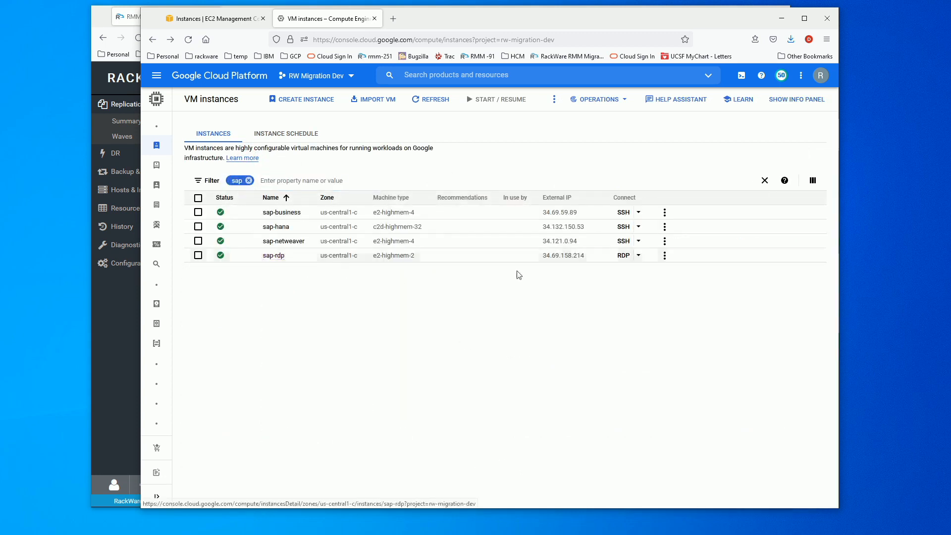
pyautogui.click(592, 255)
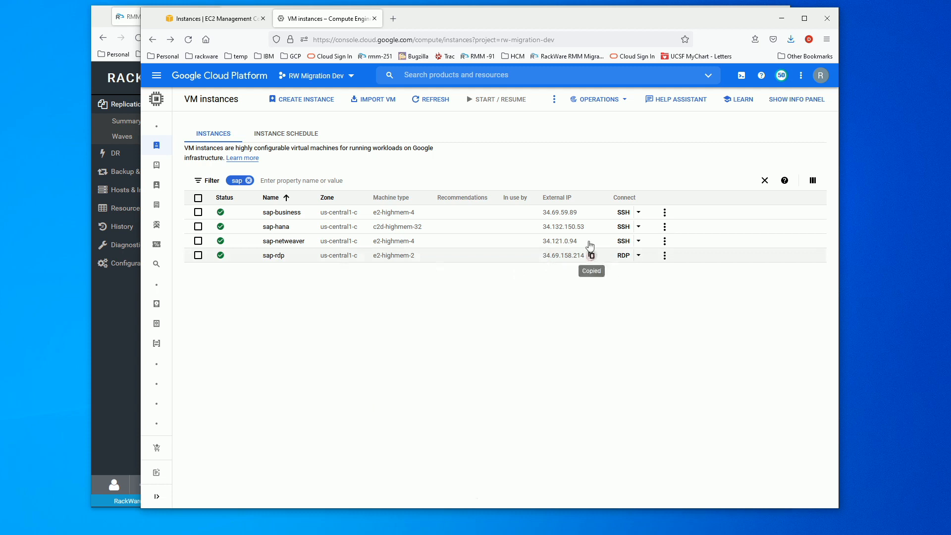
# Switch to Remote Desktop Connection, connect to 34.69.158.214, and trust this computer for all further connections
pyautogui.moveTo(0, 90); pyautogui.dragTo(405, 87)
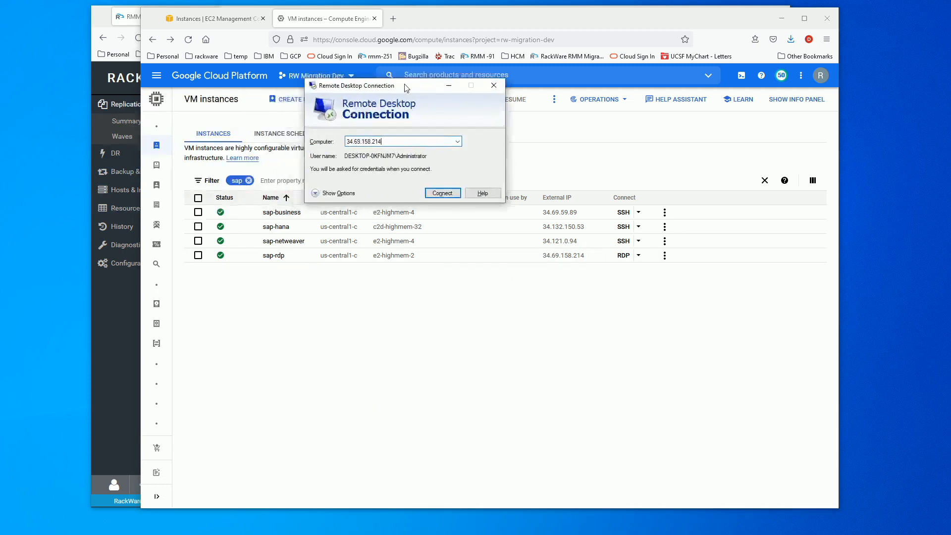
pyautogui.click(443, 192)
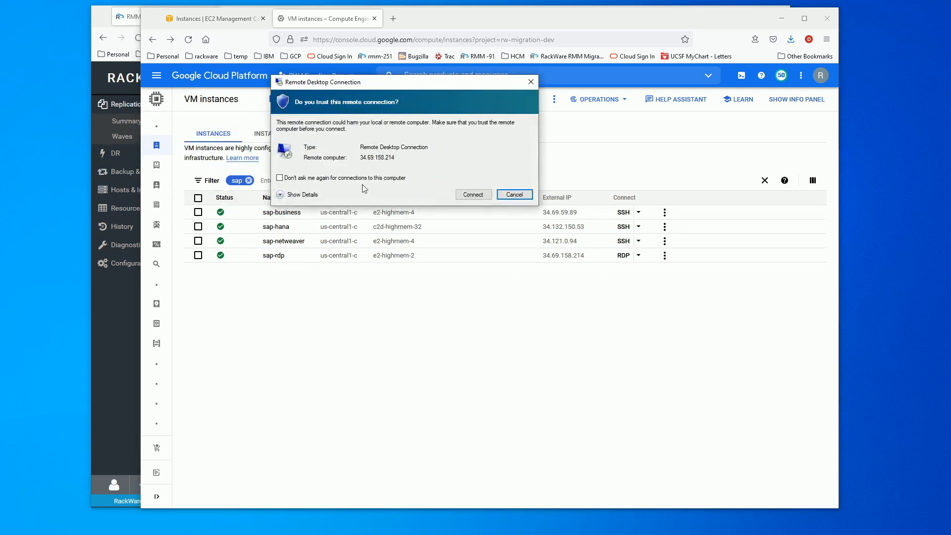
pyautogui.click(329, 176)
pyautogui.click(473, 194)
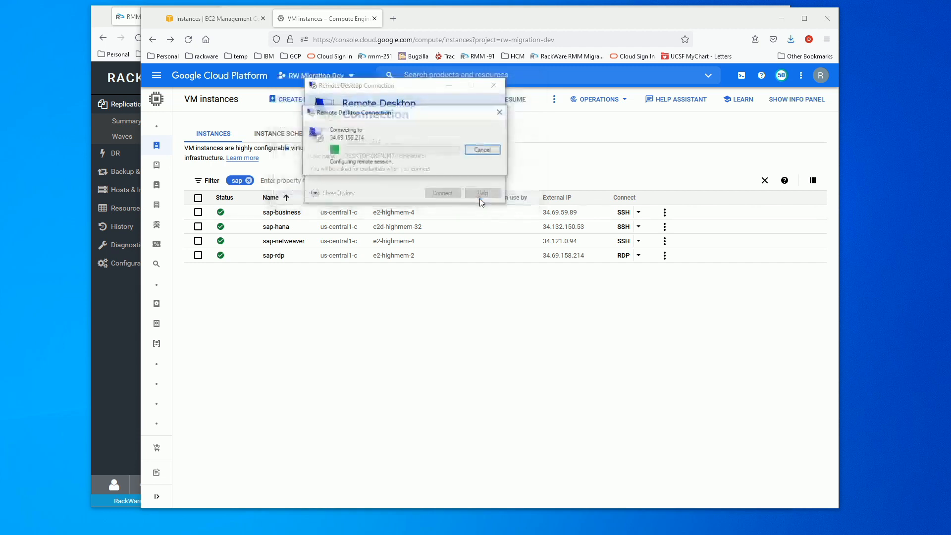
# Enter the Administrator account password, have the credentials remembered, and connect despite the certificate errors
pyautogui.hotkey('ctrl', 'v')
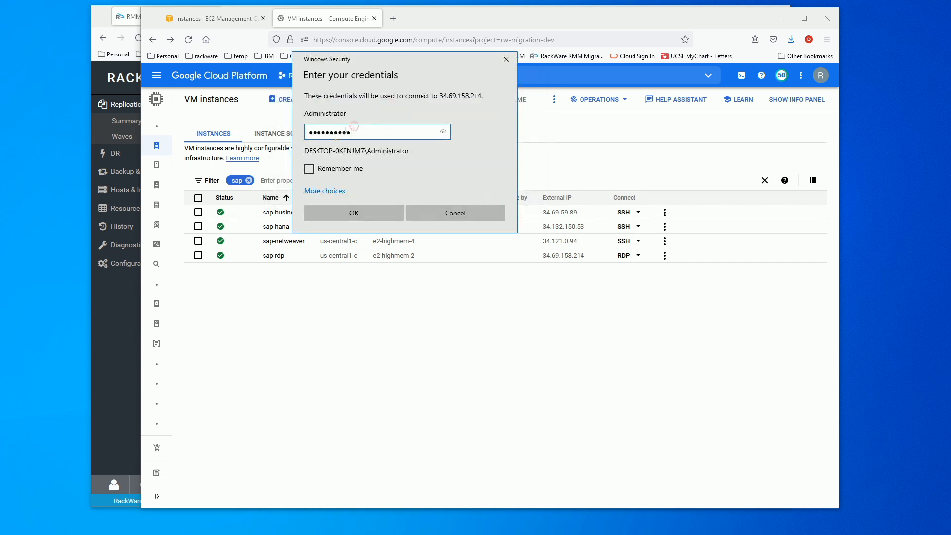
pyautogui.click(309, 169)
pyautogui.click(354, 213)
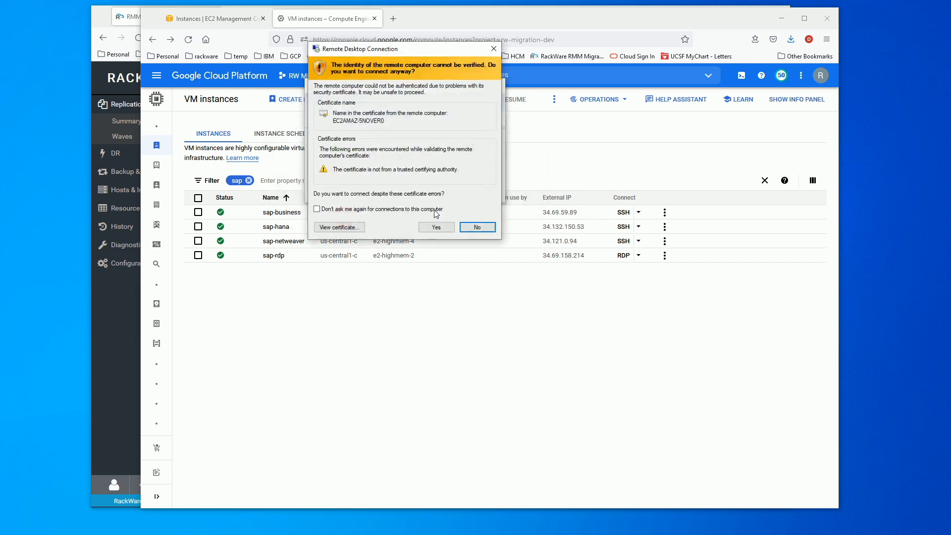
pyautogui.click(435, 228)
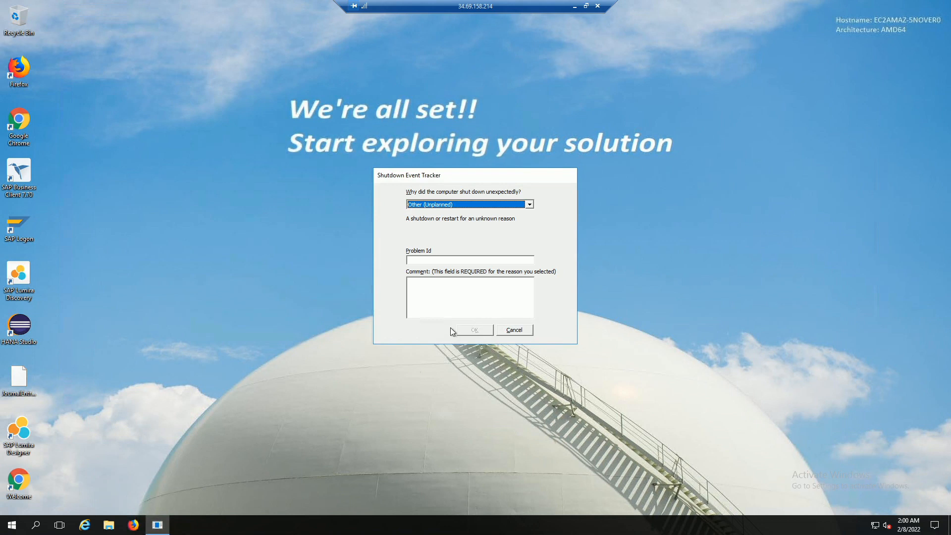
# Submit the Shutdown Event Tracker with the comment d for the unexpected shutdown
pyautogui.click(445, 309)
pyautogui.write('d')
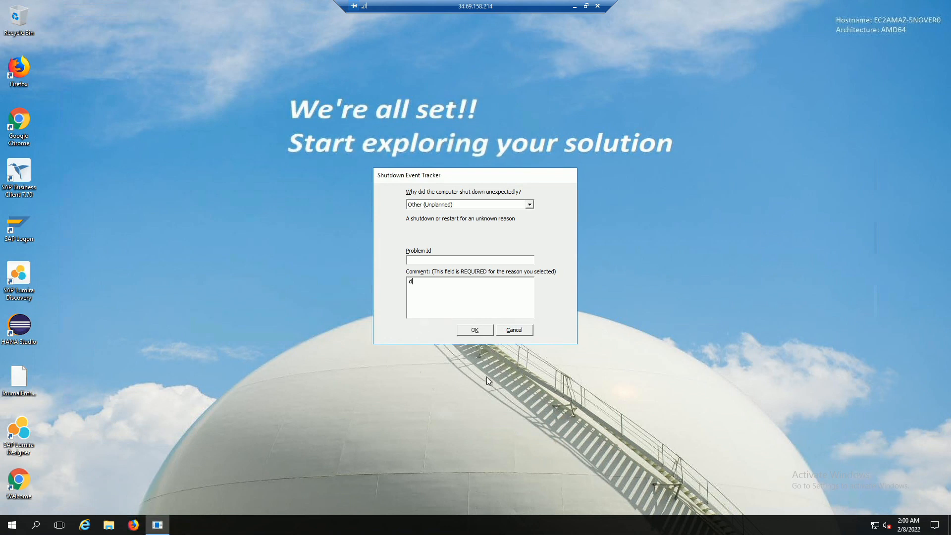
pyautogui.click(475, 330)
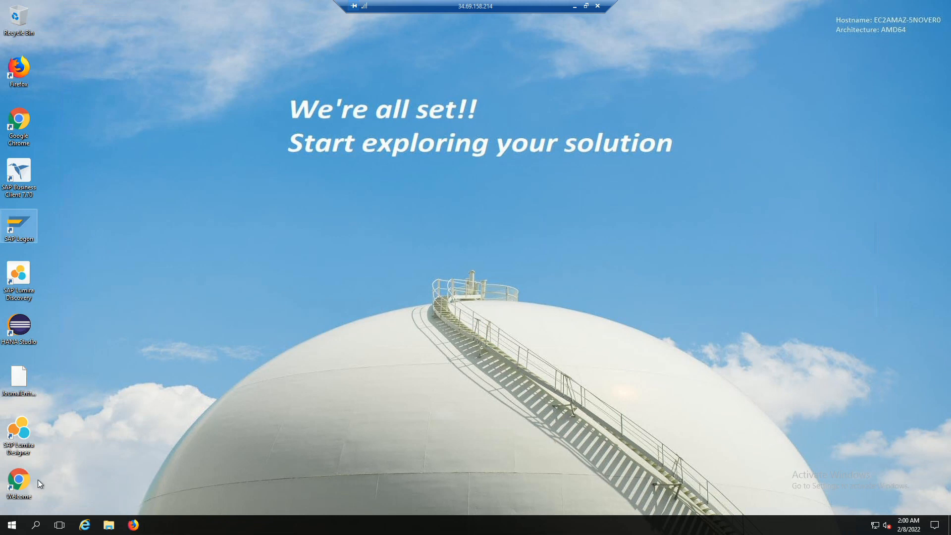
# Open the Welcome page from the remote desktop and bring up its SAP Fiori Launchpad link in a new tab
pyautogui.doubleClick(24, 479)
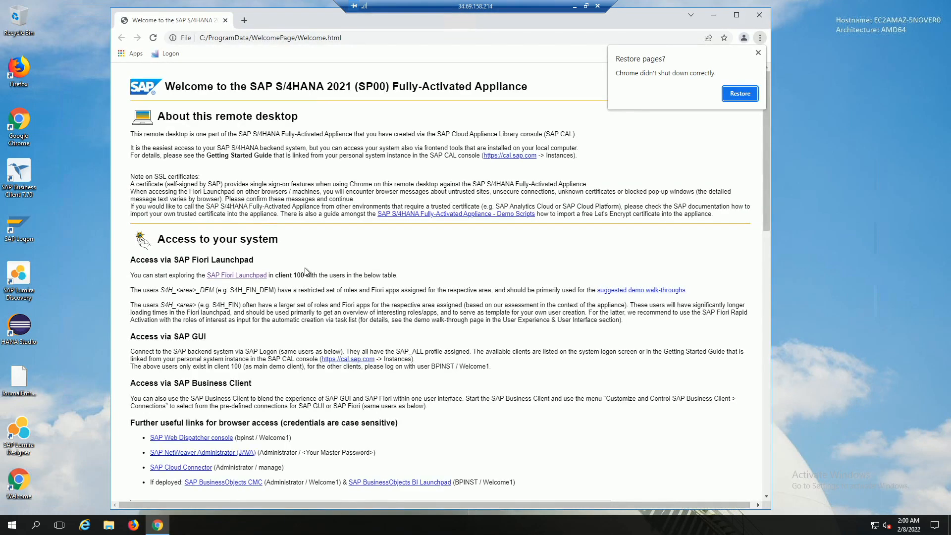
pyautogui.rightClick(241, 278)
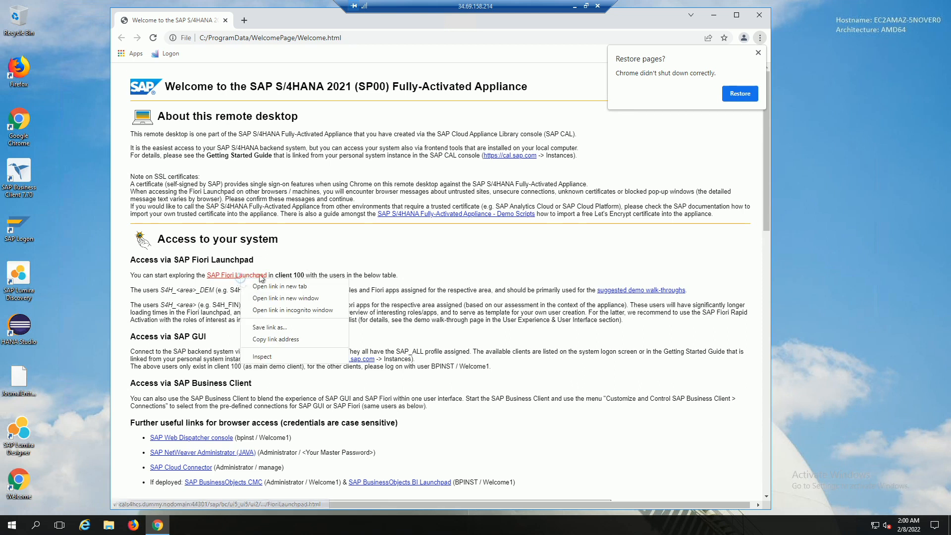
pyautogui.click(273, 286)
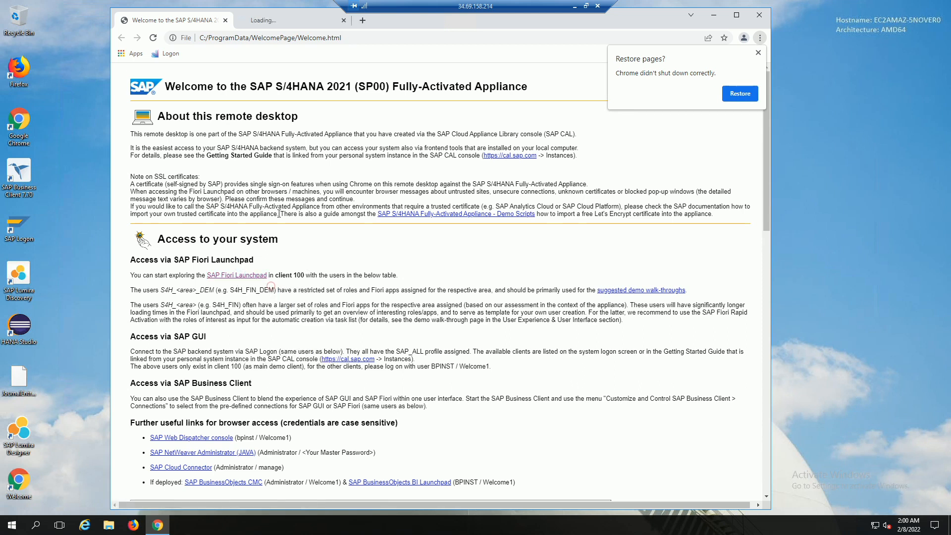
pyautogui.click(284, 24)
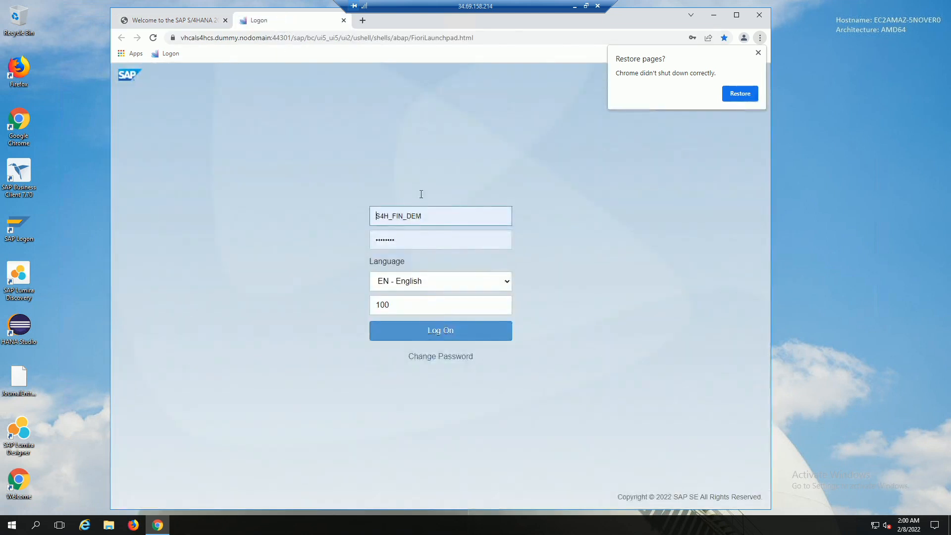
# Log on to the SAP Fiori Launchpad with the prefilled S4H_FIN_DEM user in client 100, and dismiss the page restore prompt
pyautogui.click(441, 339)
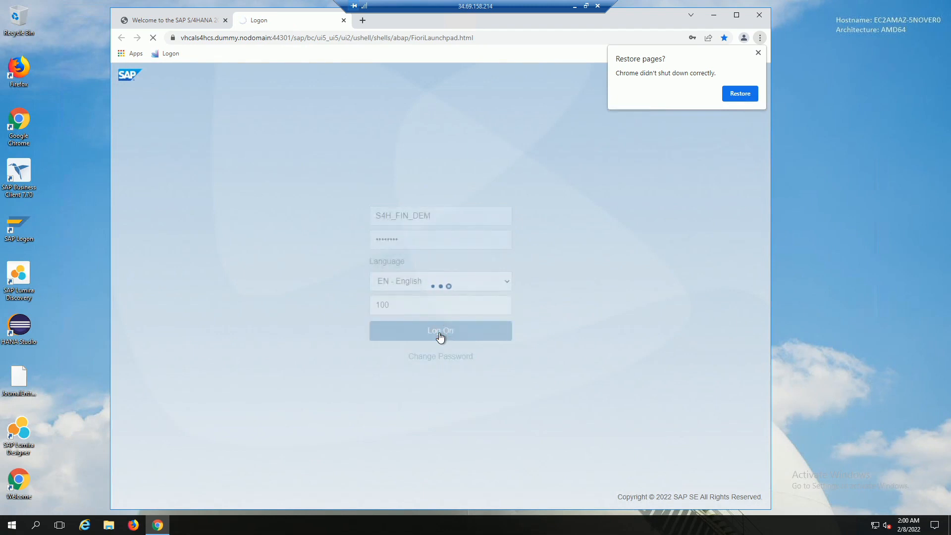
pyautogui.click(758, 52)
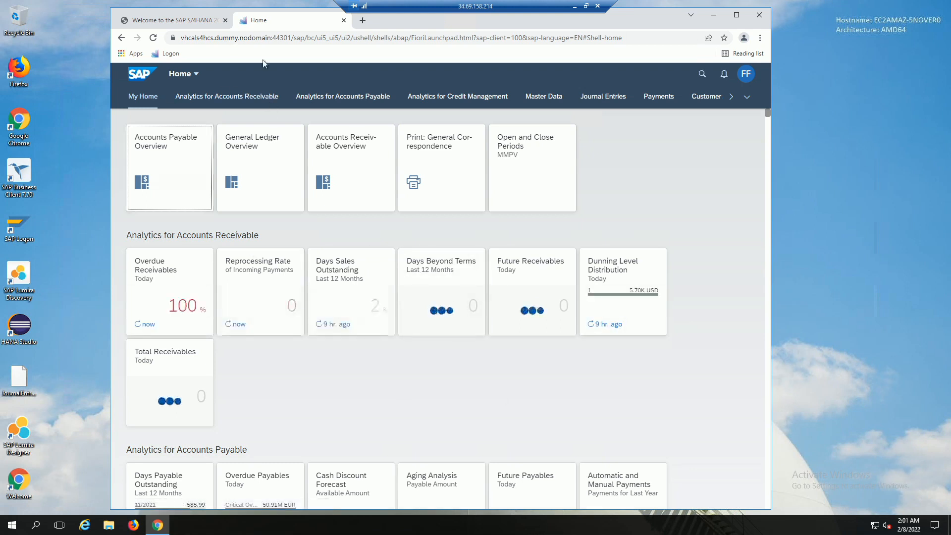
# Open a Command Prompt on the remote desktop and move its window so the launchpad address stays accessible
pyautogui.click(12, 525)
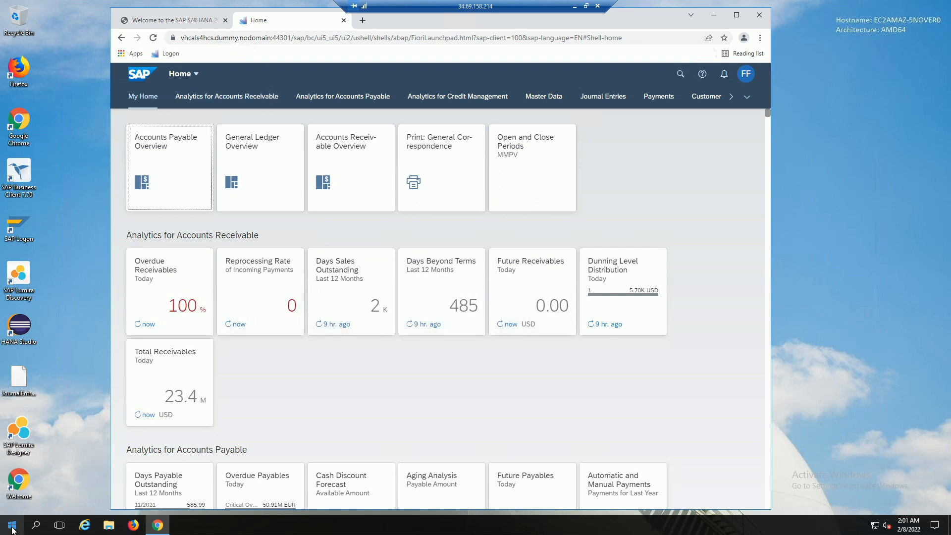
pyautogui.write('cmd')
pyautogui.press('Return')
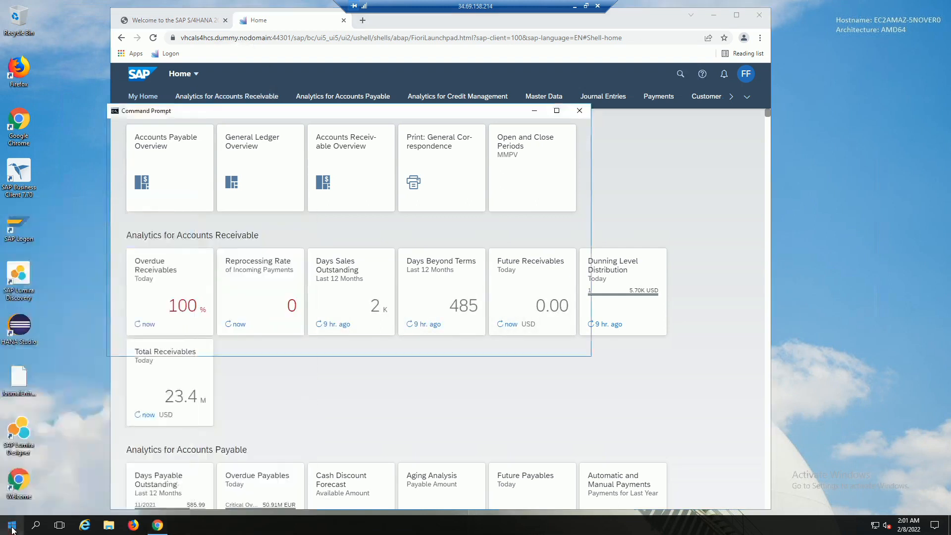
pyautogui.moveTo(294, 111); pyautogui.dragTo(235, 132)
# Ping the launchpad's host vhcals4hcs from the Command Prompt and stop the ping after a few replies
pyautogui.moveTo(180, 38); pyautogui.dragTo(214, 38)
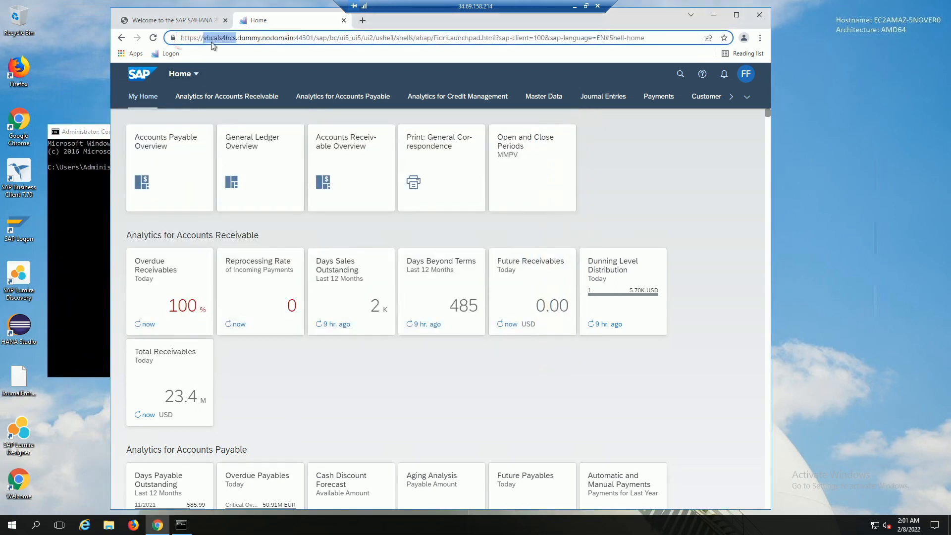
pyautogui.click(95, 257)
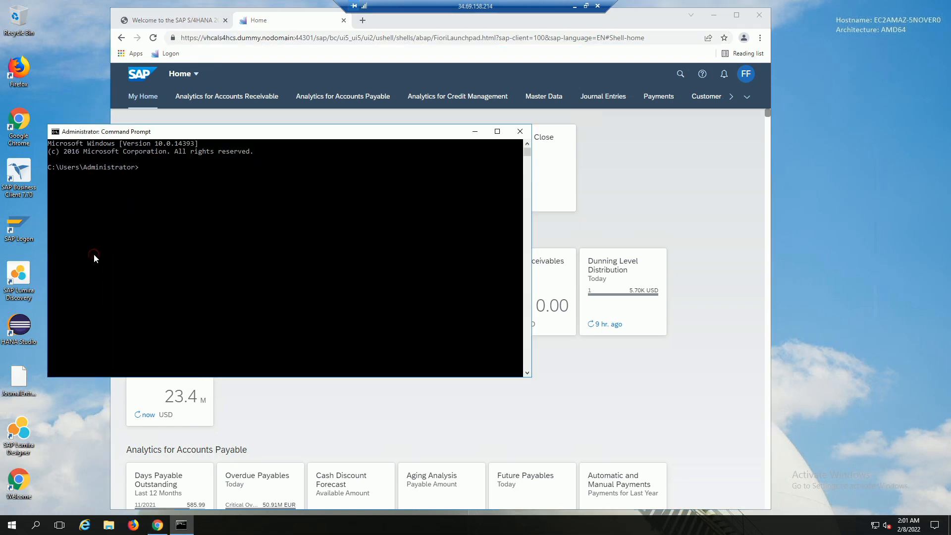
pyautogui.write('ping')
pyautogui.write('vhcals4hcs')
pyautogui.press('Return')
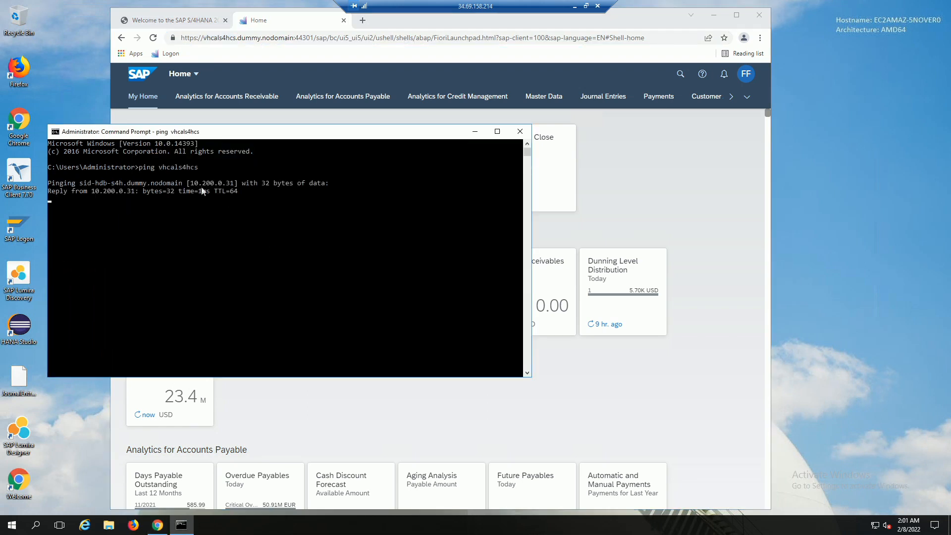
pyautogui.hotkey('ctrl', 'c')
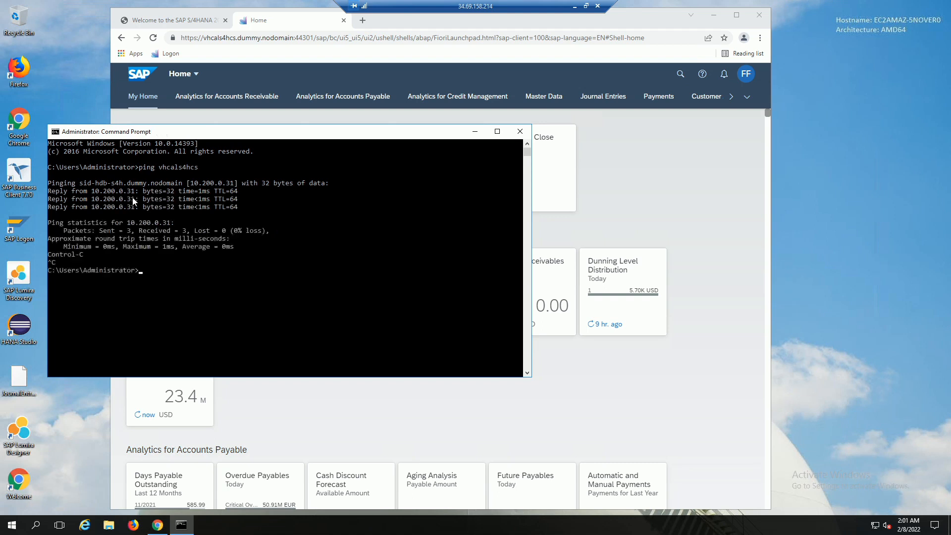
# Open Verify General Journal Entries from the Fiori Launchpad and list the company code 1710 entries with the Fiscal Year filter cleared
pyautogui.click(304, 33)
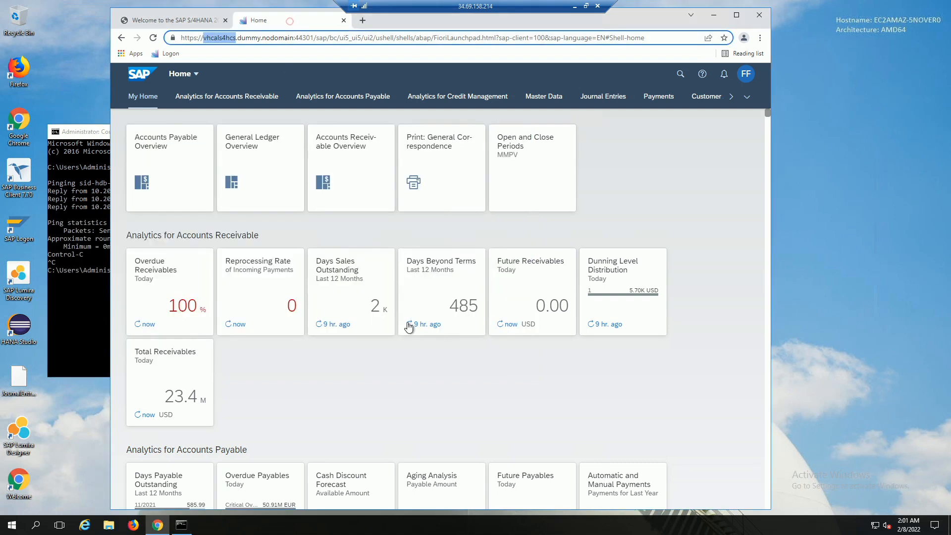
pyautogui.scroll(-4, 409, 327)
pyautogui.scroll(-2, 409, 327)
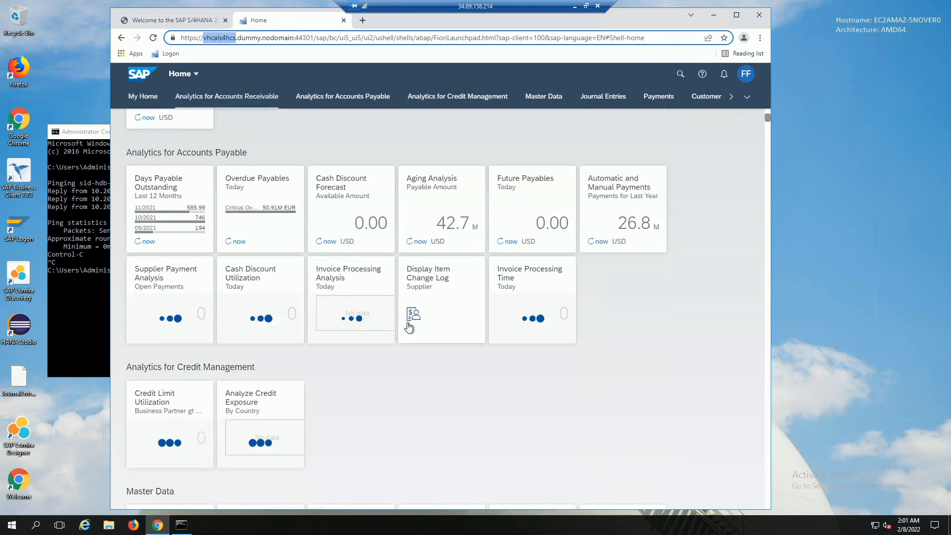
pyautogui.scroll(-7, 409, 327)
pyautogui.scroll(-3, 409, 327)
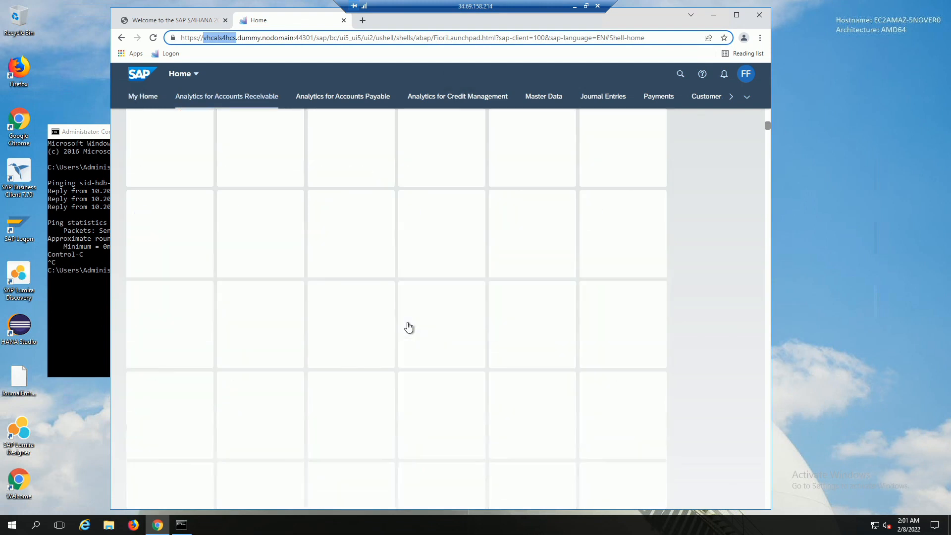
pyautogui.scroll(-10, 409, 327)
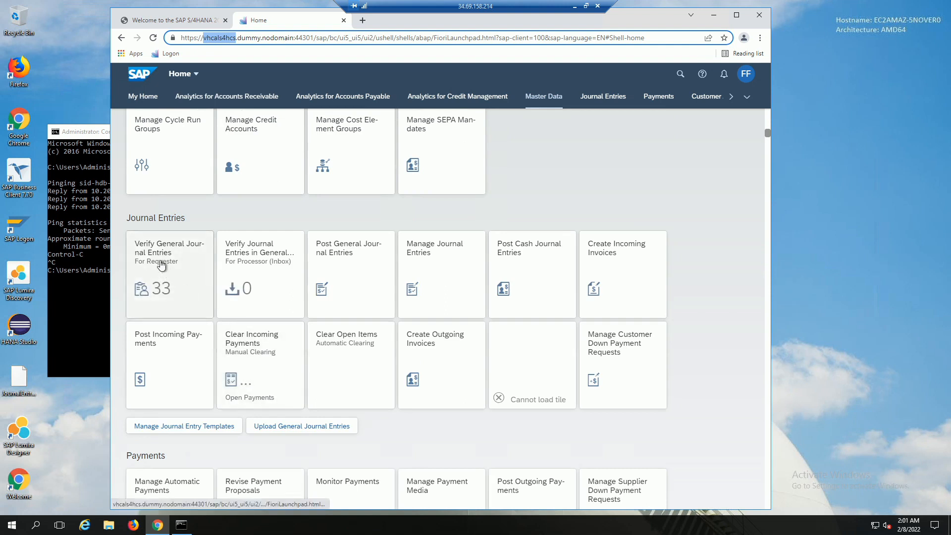
pyautogui.click(161, 265)
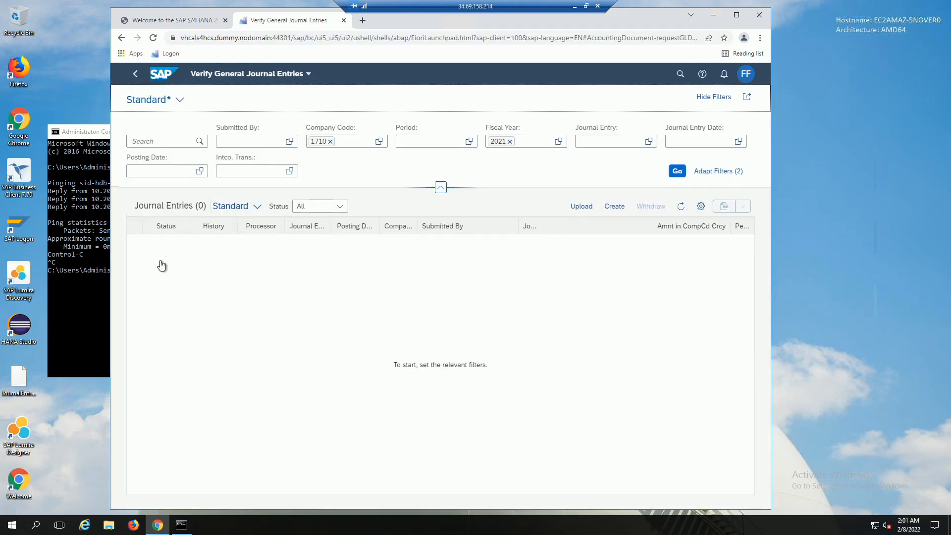
pyautogui.click(510, 142)
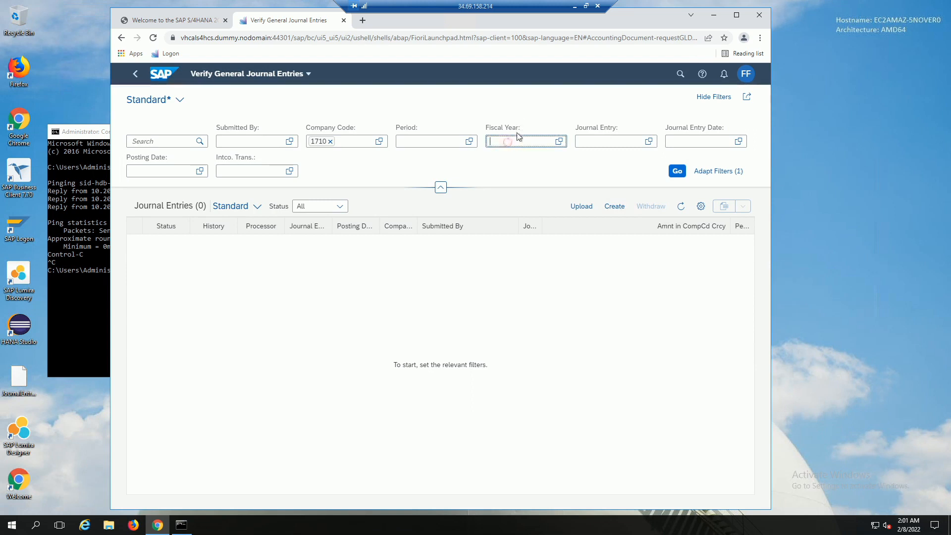
pyautogui.click(677, 171)
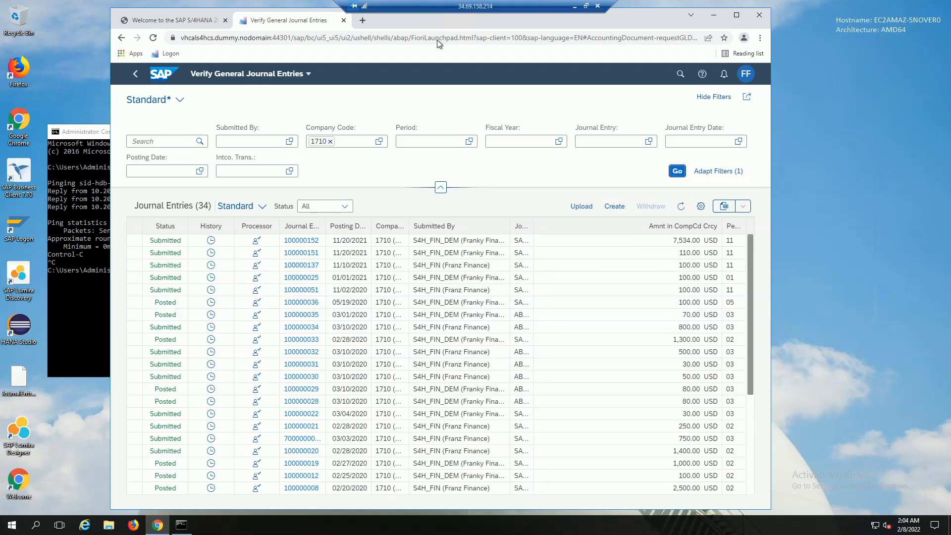
# Leave the remote desktop for RackWare RMM and open the sync options of aws-sap-netweaver in the sap-hana-suite wave
pyautogui.click(574, 6)
pyautogui.click(781, 19)
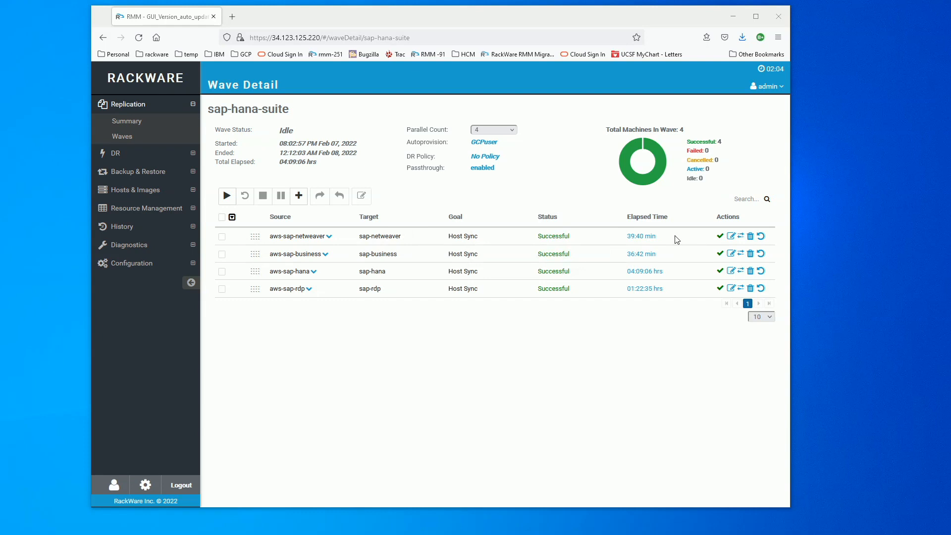
pyautogui.click(731, 237)
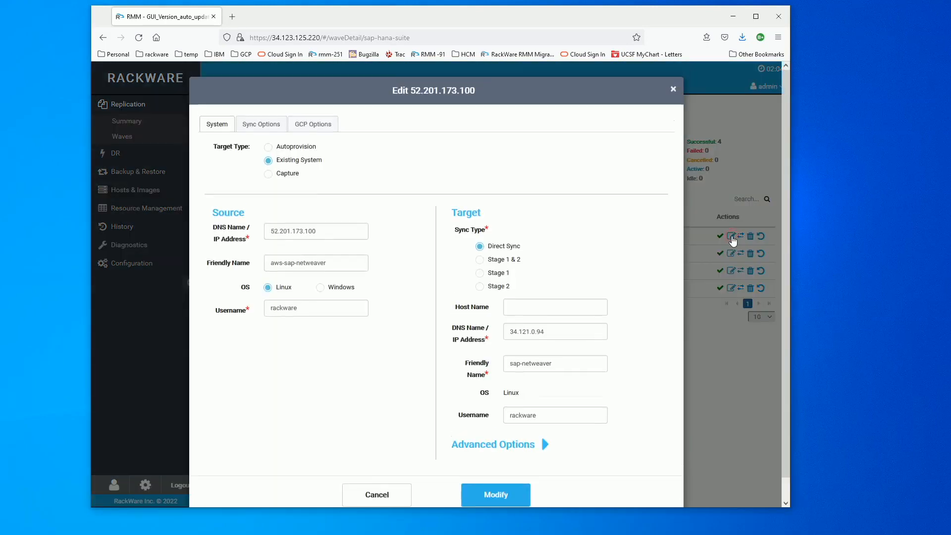
pyautogui.click(263, 130)
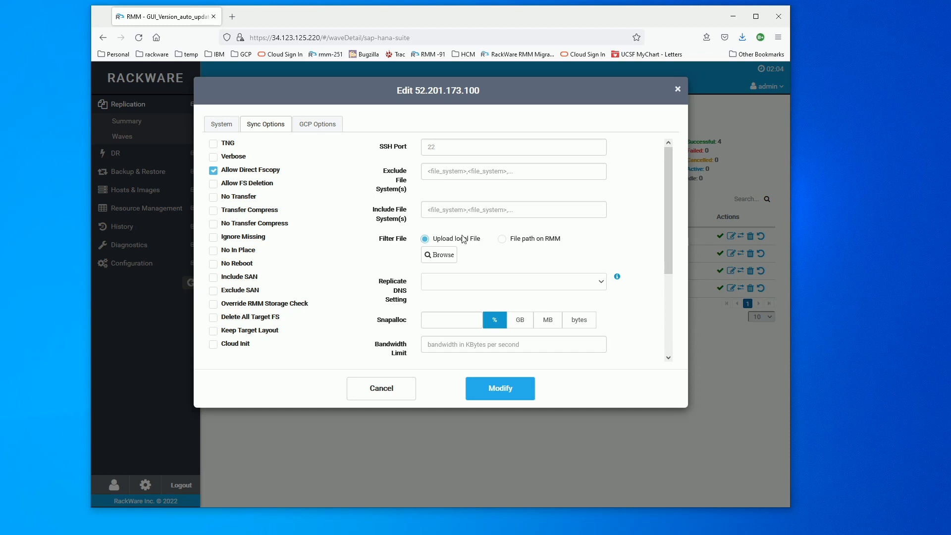
# Upload the local file sap-exclude.txt as the sync filter file and save the modified aws-sap-netweaver entry
pyautogui.click(446, 263)
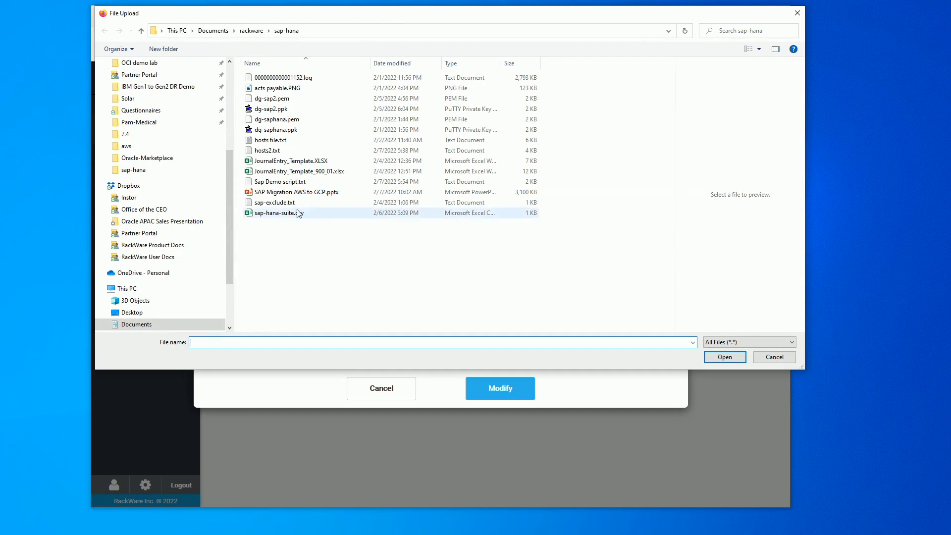
pyautogui.click(280, 205)
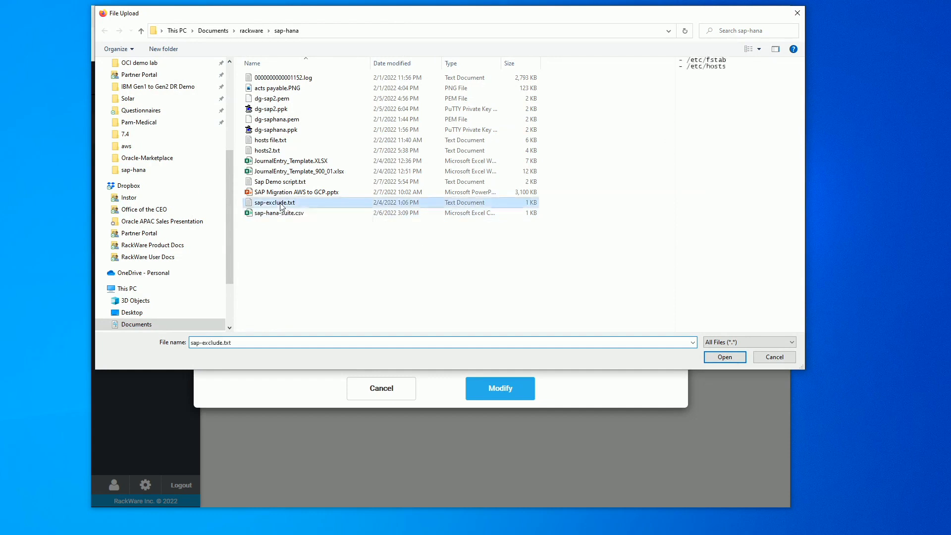
pyautogui.click(738, 61)
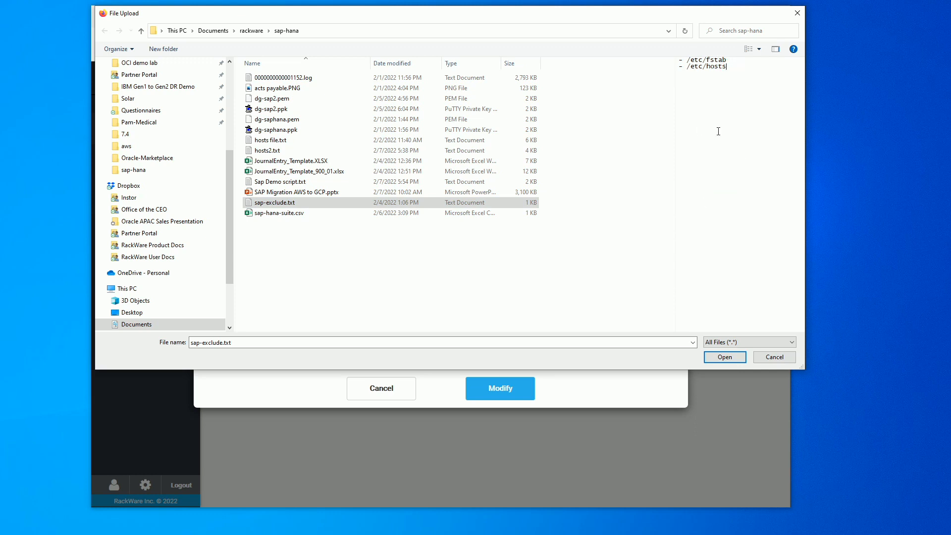
pyautogui.click(724, 357)
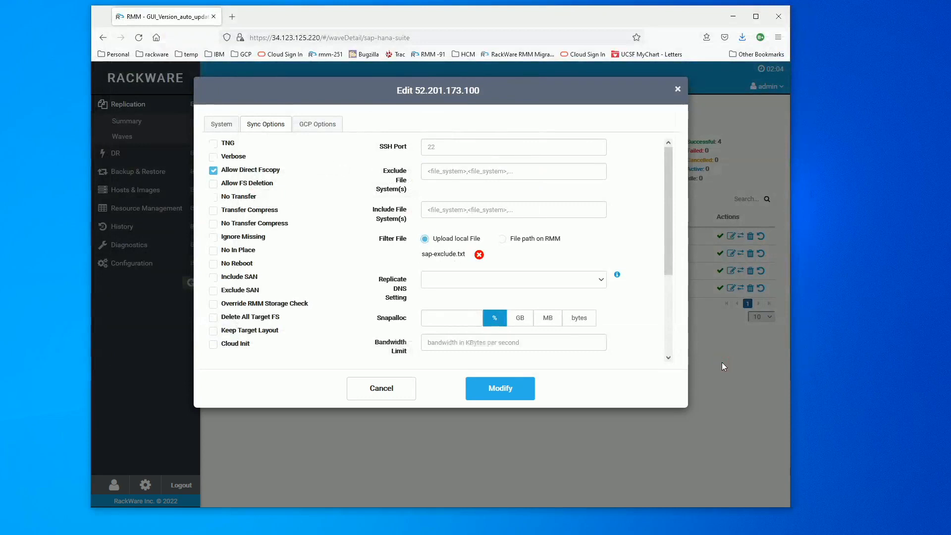
pyautogui.click(497, 392)
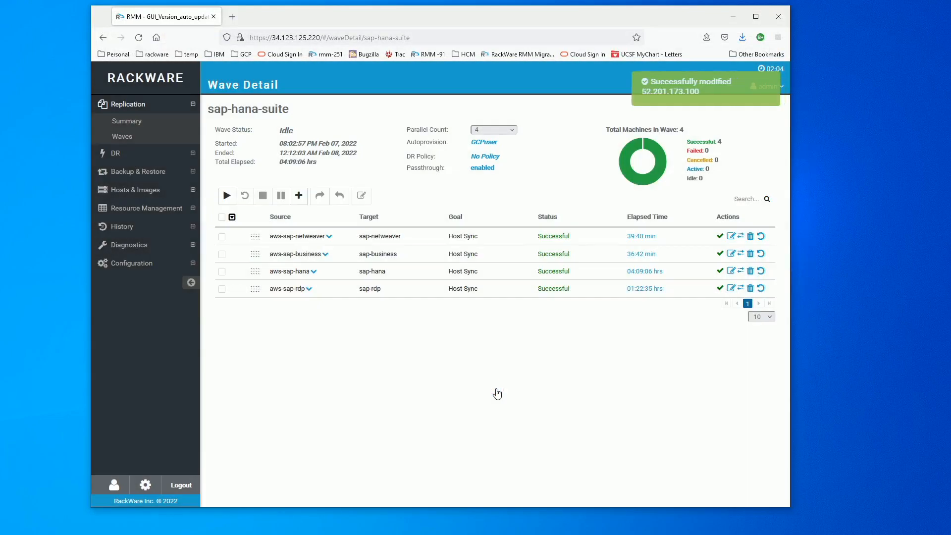
# Switch to the source AWS remote desktop, reopen Verify General Journal Entries from the launchpad, and clear the Fiscal Year filter
pyautogui.click(14, 462)
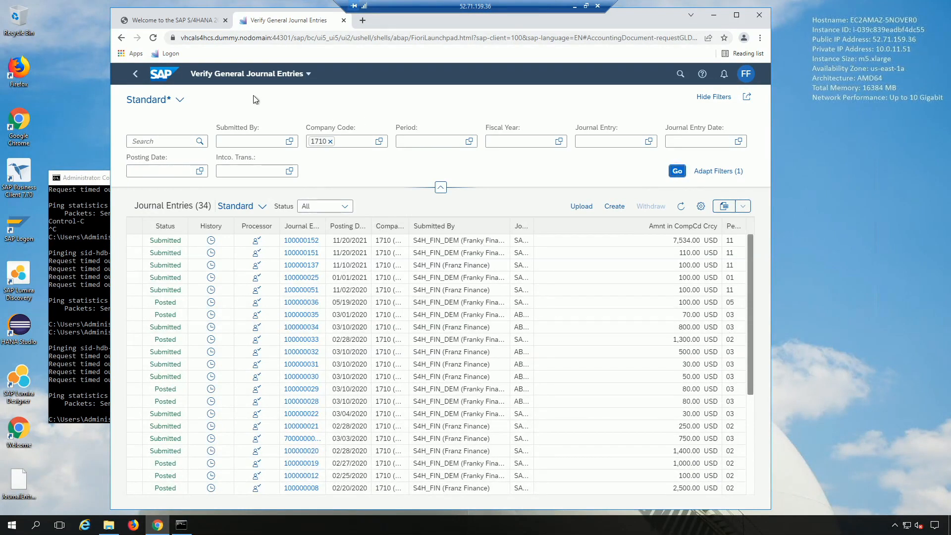
pyautogui.click(135, 74)
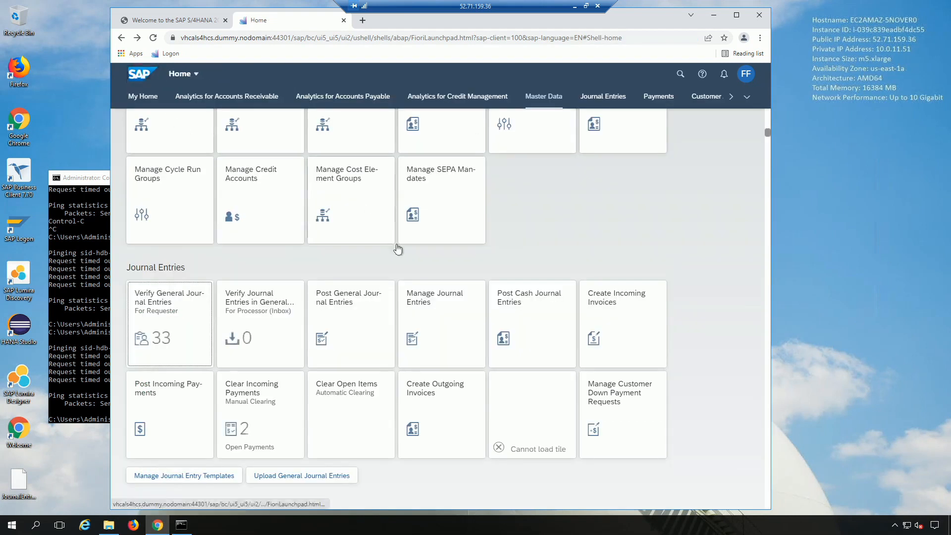
pyautogui.scroll(-1, 295, 269)
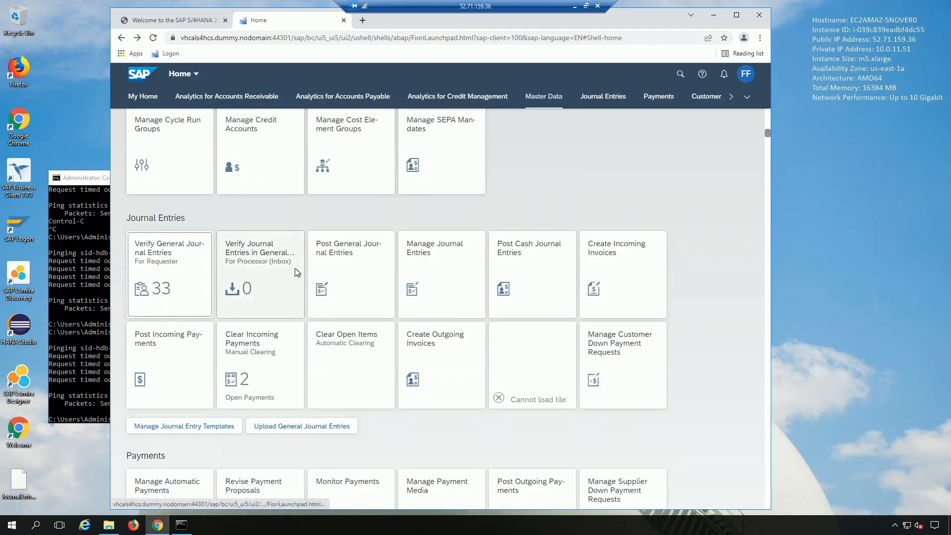
pyautogui.click(159, 265)
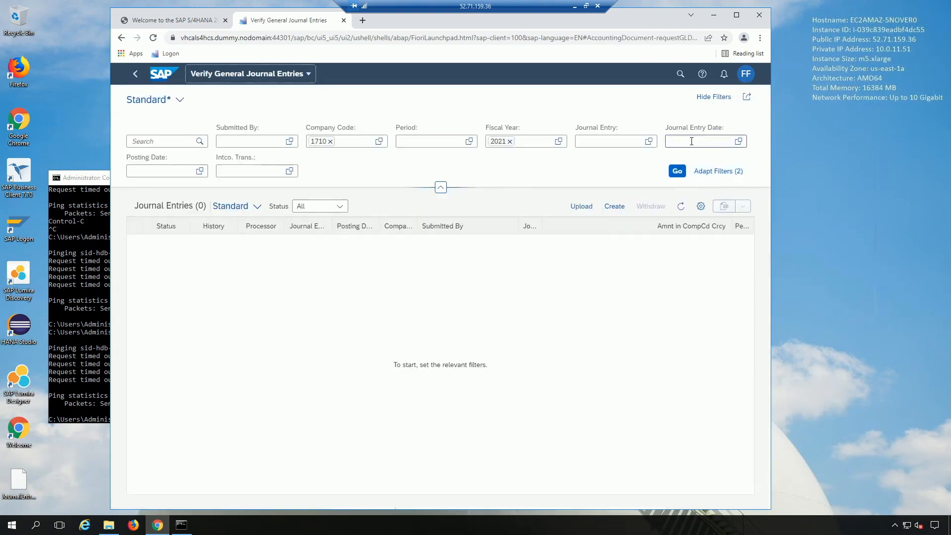
pyautogui.click(510, 142)
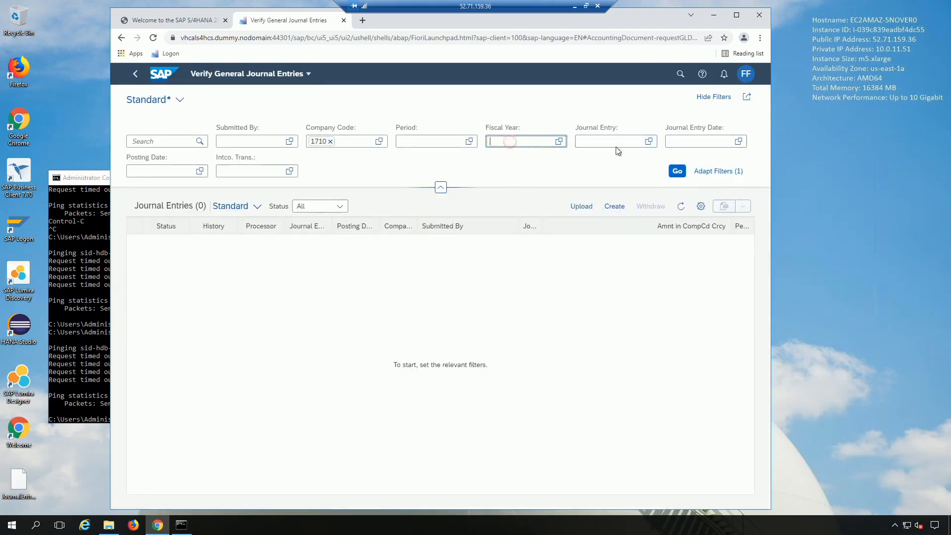
# Try to search the journal entries with 02/04/2022 as the Journal Entry filter
pyautogui.click(607, 141)
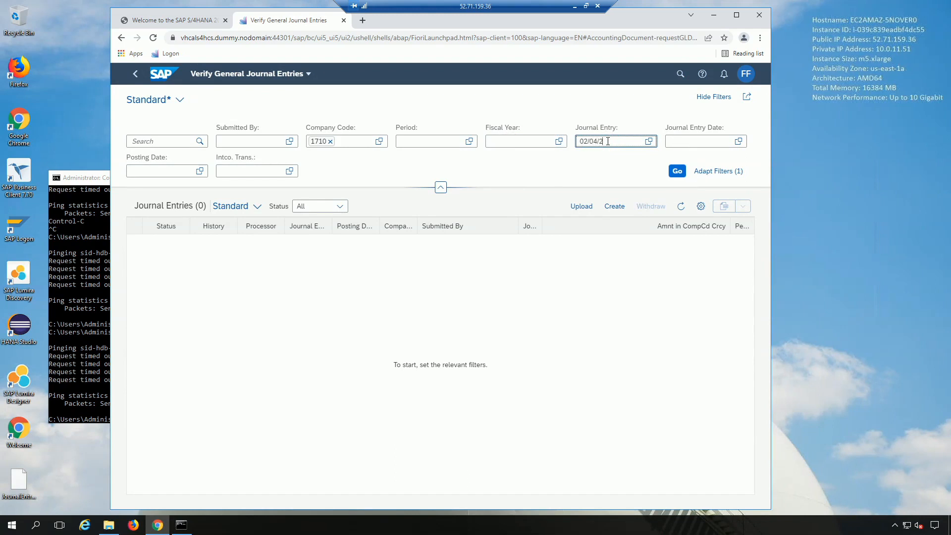
pyautogui.click(649, 141)
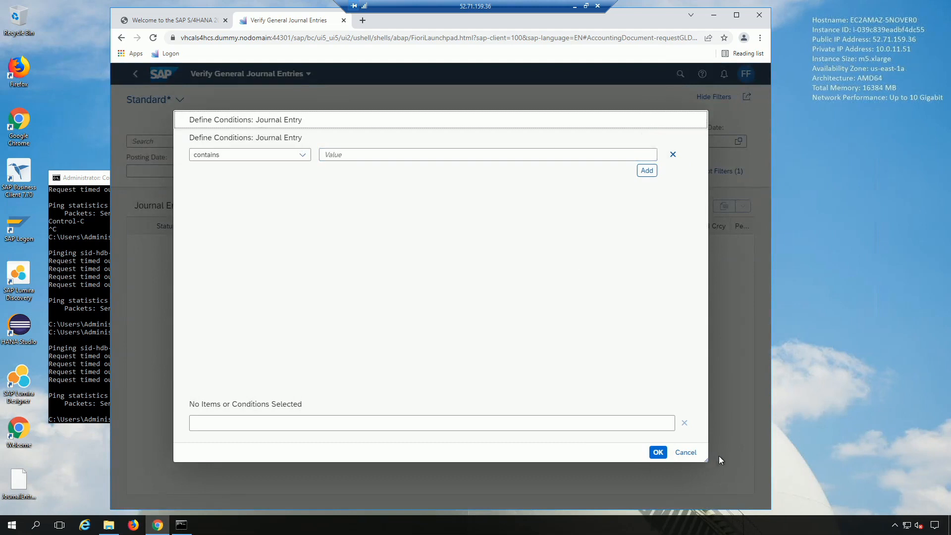
pyautogui.click(695, 456)
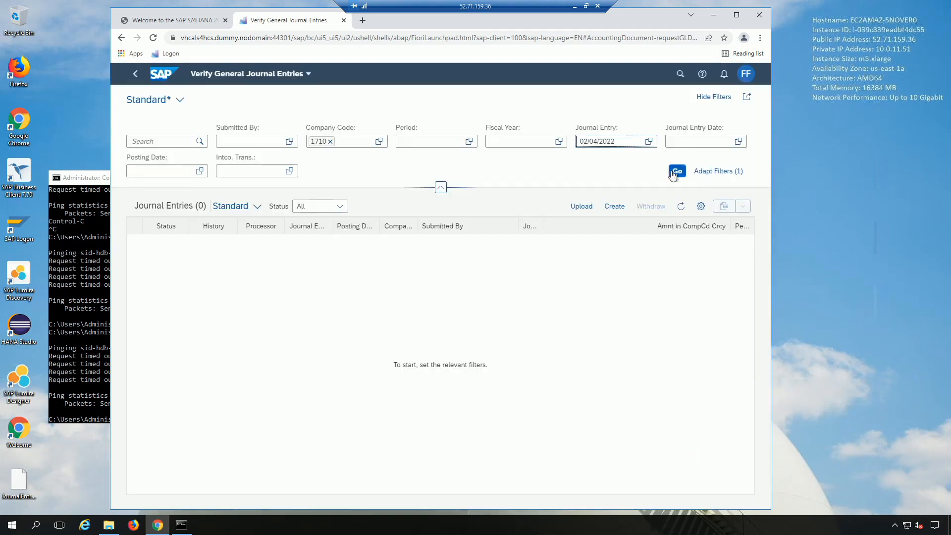
pyautogui.click(674, 172)
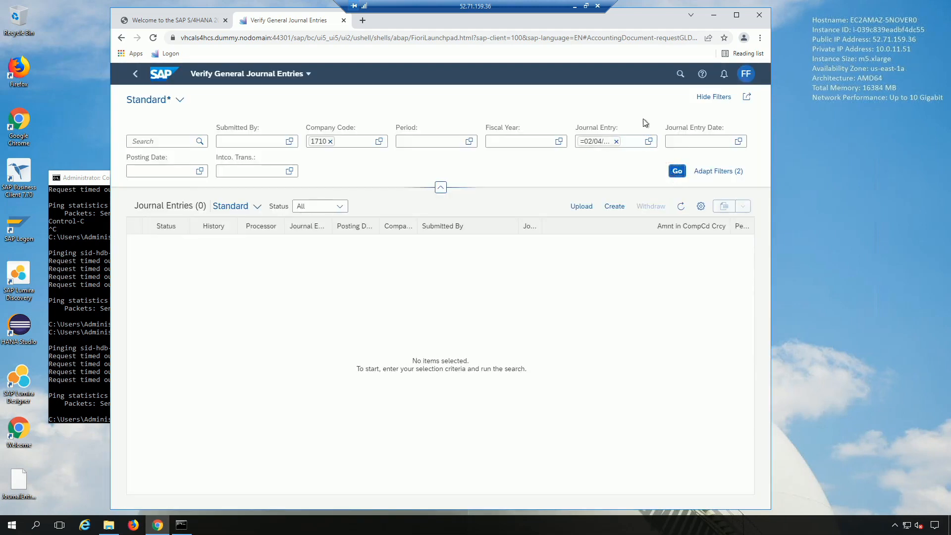
pyautogui.click(614, 144)
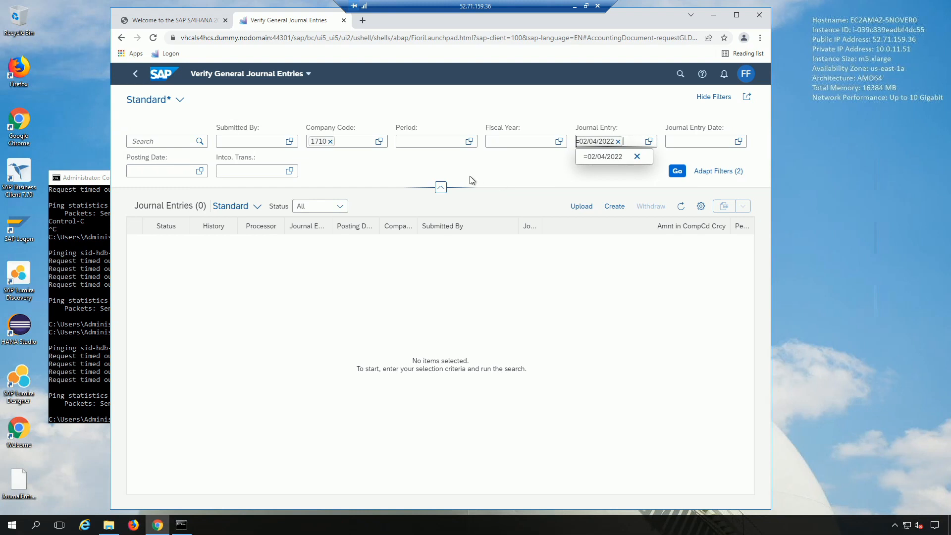
# Upload JournalEntry_Template_900_01.xlsx from the Desktop in Upload General Journal Entries and post both uploaded entries
pyautogui.click(135, 74)
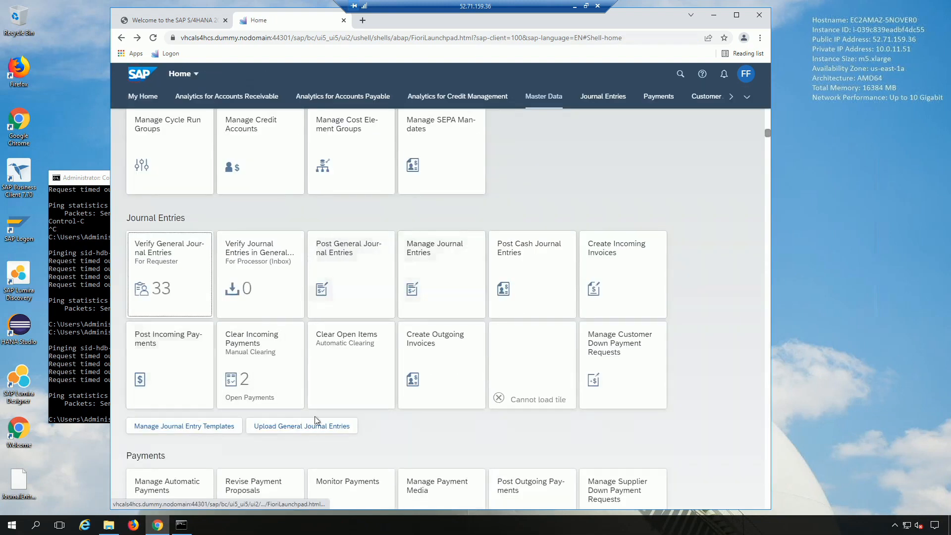
pyautogui.click(307, 427)
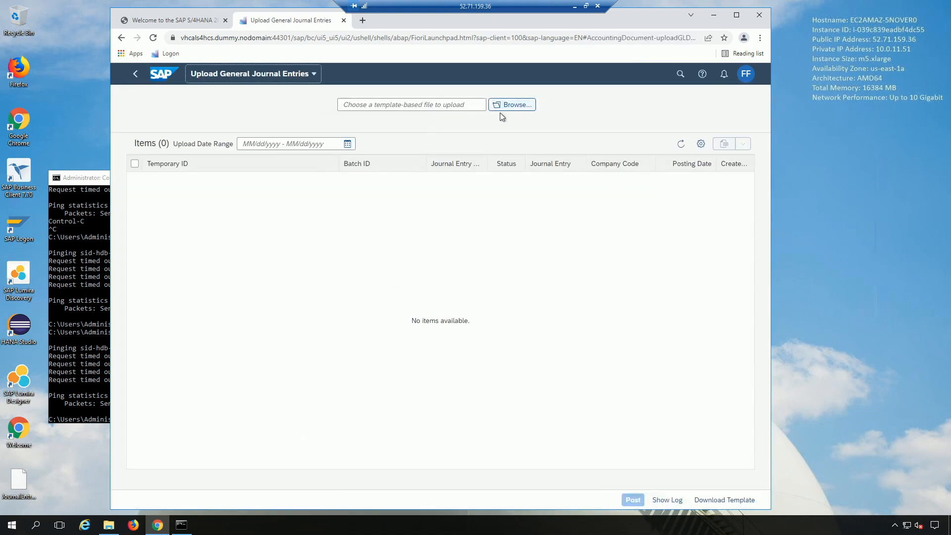
pyautogui.click(518, 106)
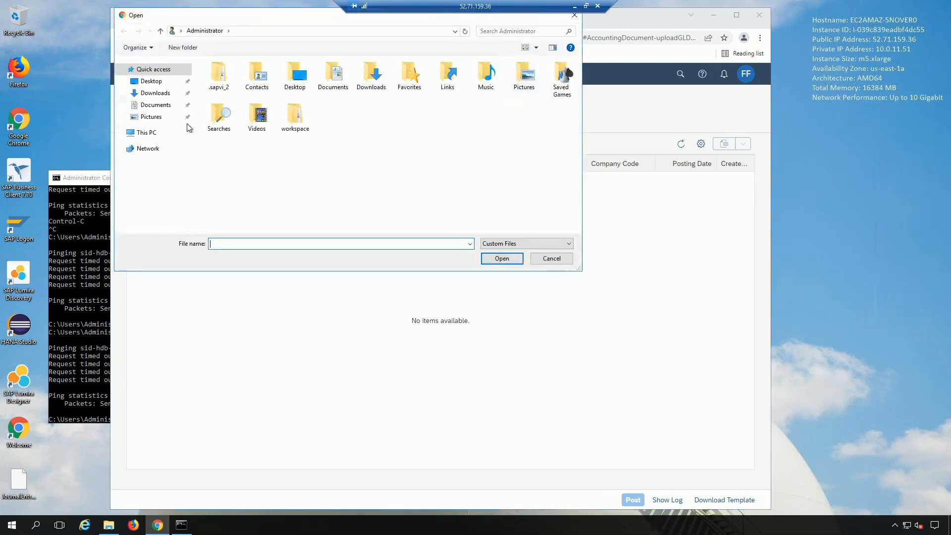
pyautogui.click(154, 81)
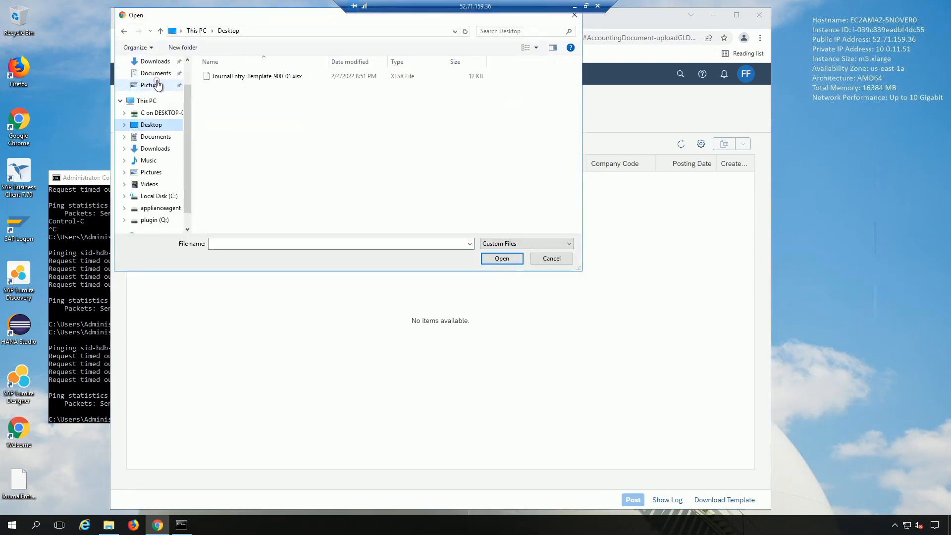
pyautogui.doubleClick(250, 77)
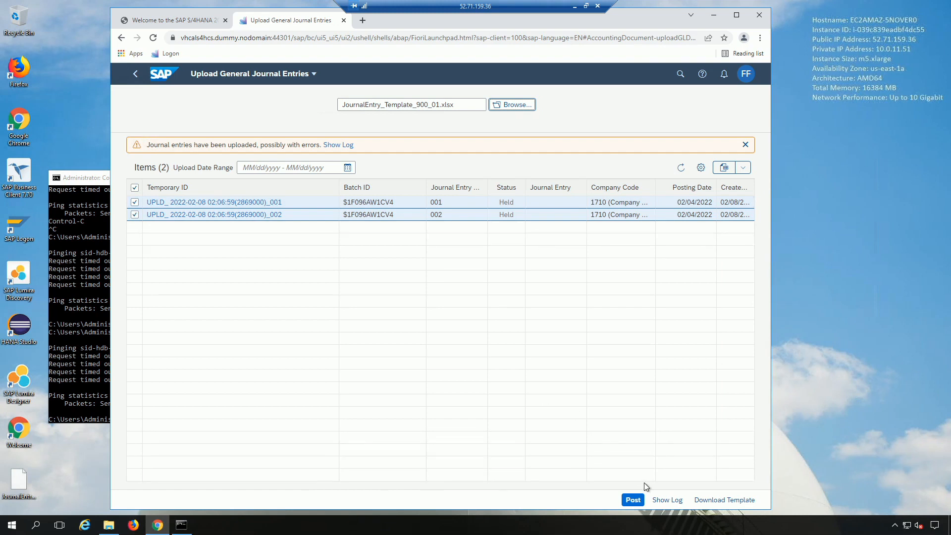
pyautogui.click(635, 501)
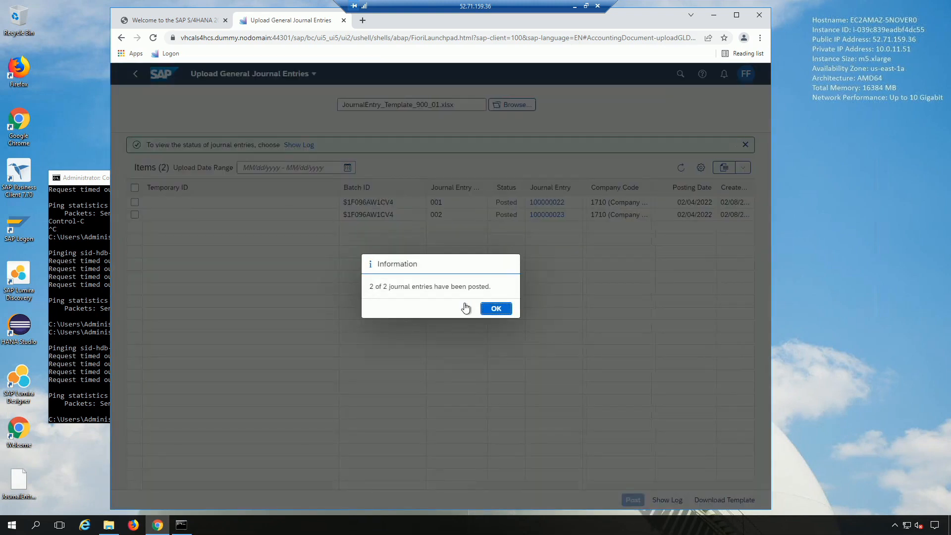
pyautogui.click(502, 309)
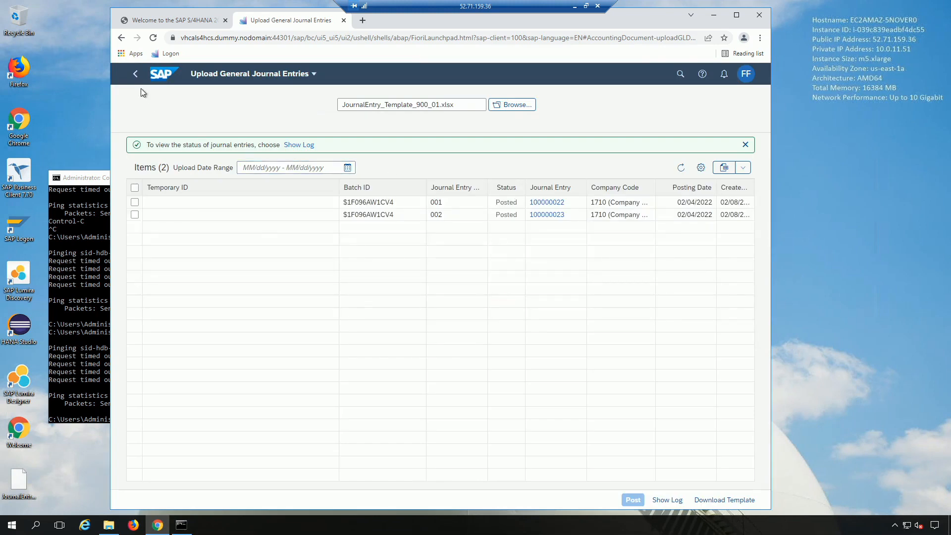
# Reopen Verify General Journal Entries from the launchpad and clear the Fiscal Year filter
pyautogui.click(136, 73)
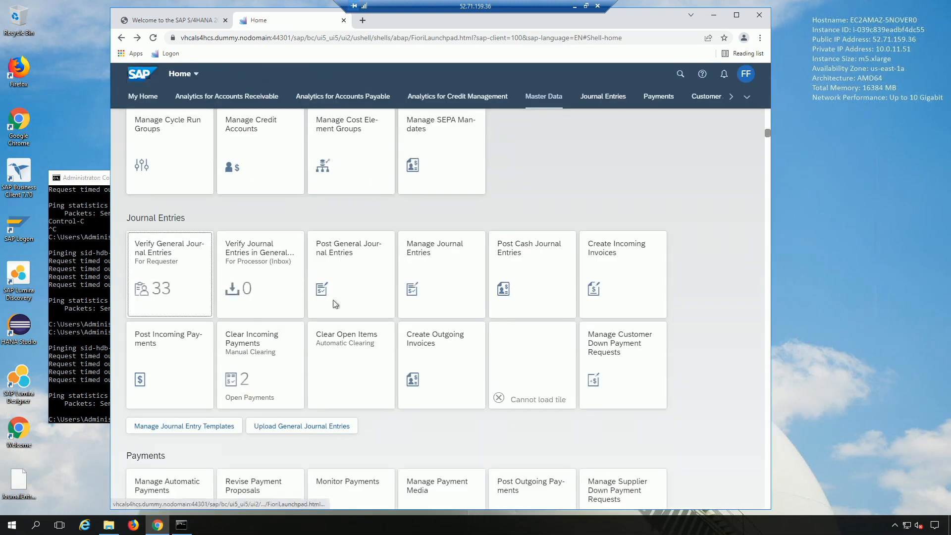
pyautogui.click(188, 258)
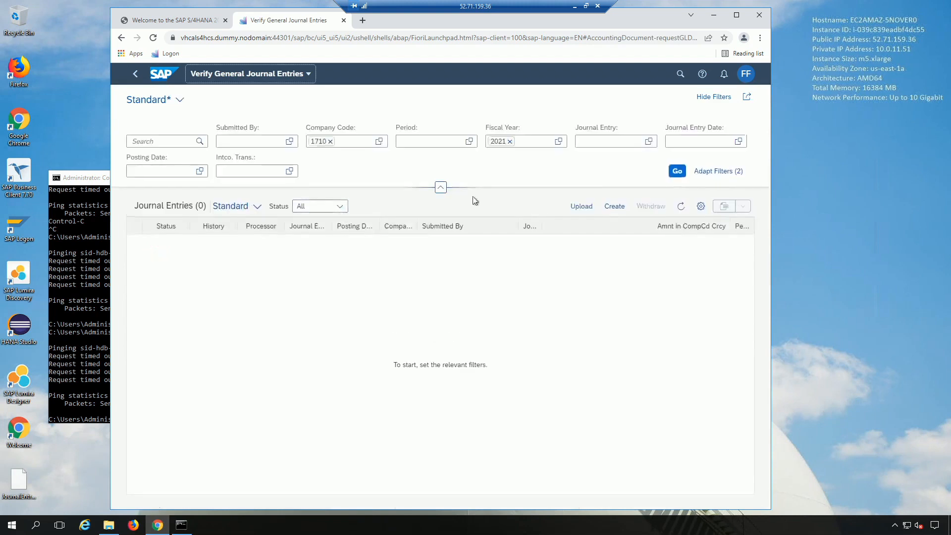
pyautogui.click(553, 142)
pyautogui.press('BackSpace')
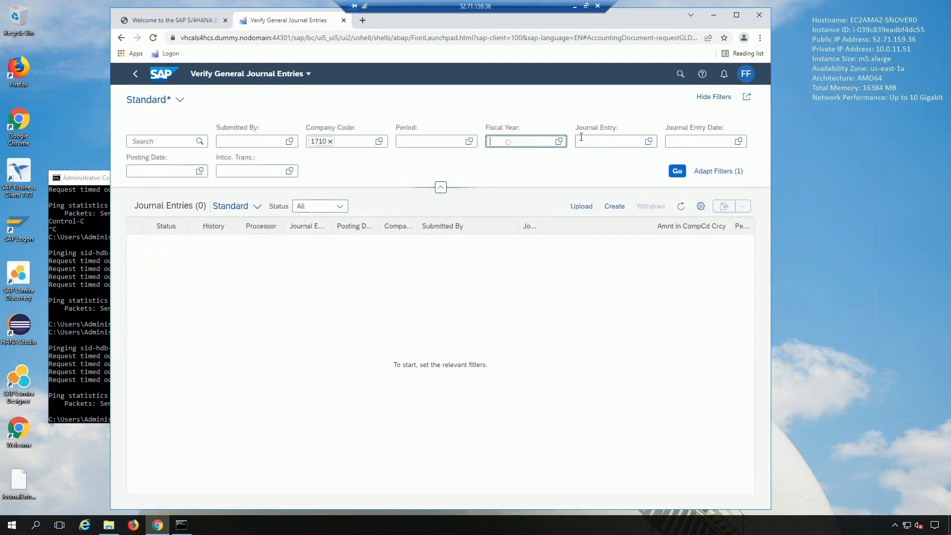
# Try to search with 02/04/2022 as the Journal Entry filter, and remove that filter value
pyautogui.click(587, 140)
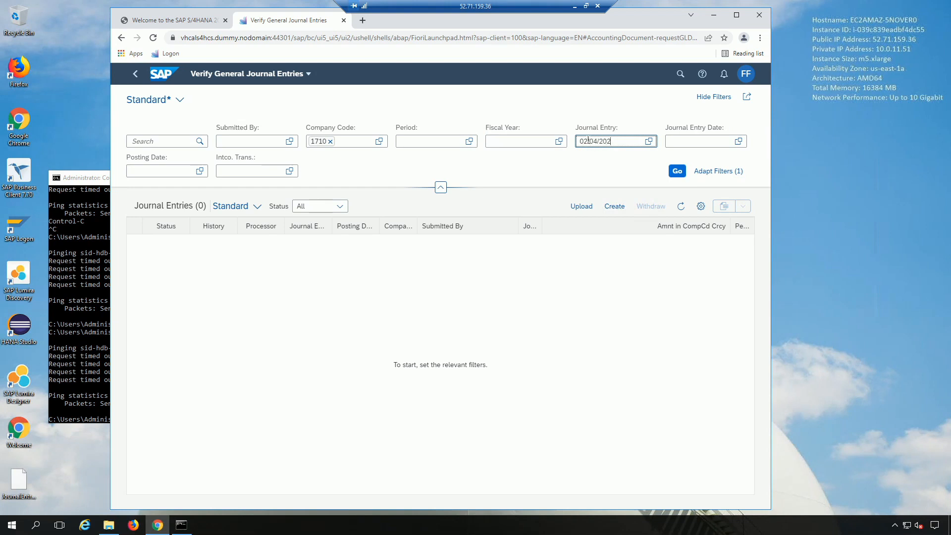
pyautogui.click(672, 173)
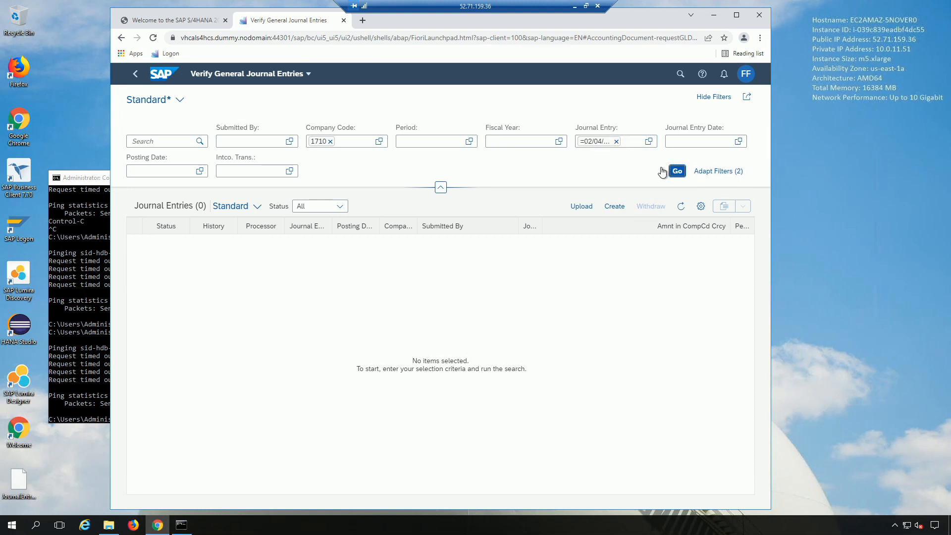
pyautogui.click(603, 141)
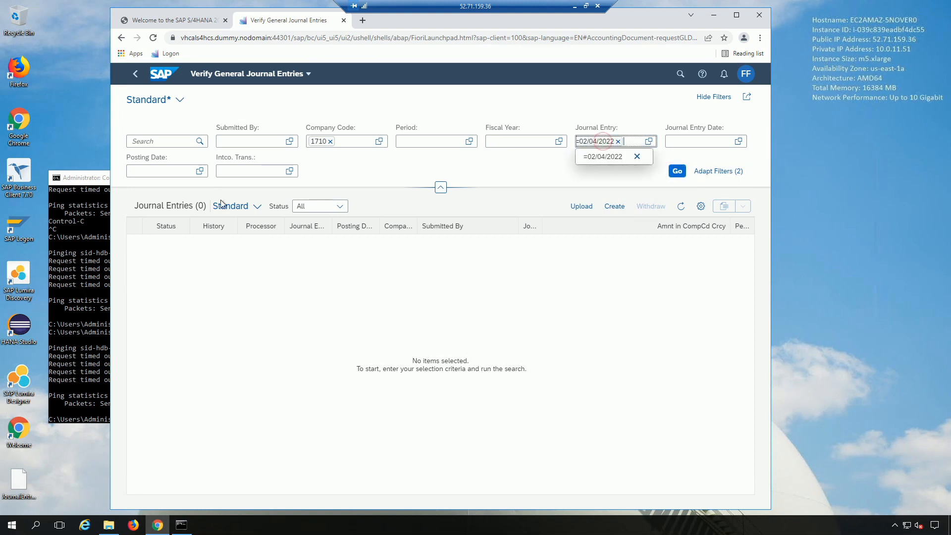
pyautogui.click(618, 141)
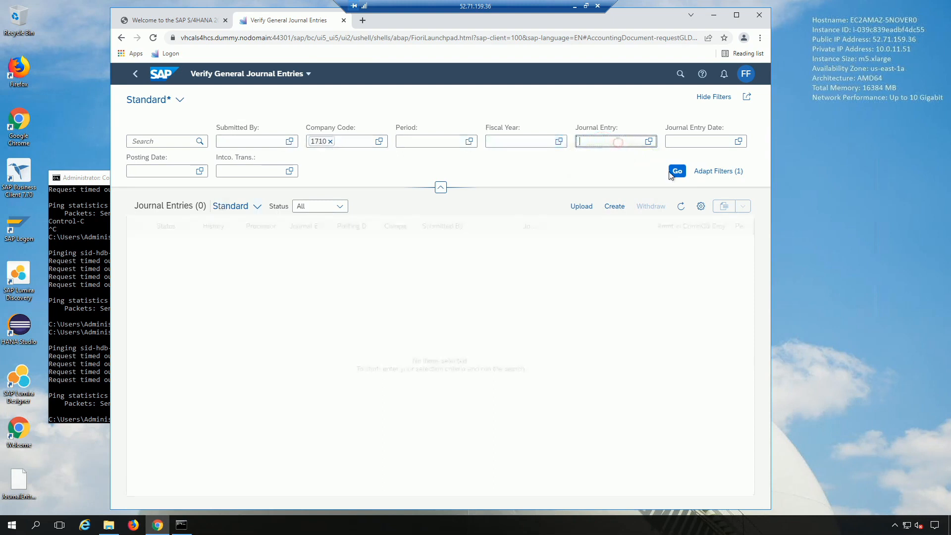
# List the journal entries for company code 1710 and examine the newest entry with posting date 02/04/2022
pyautogui.click(673, 173)
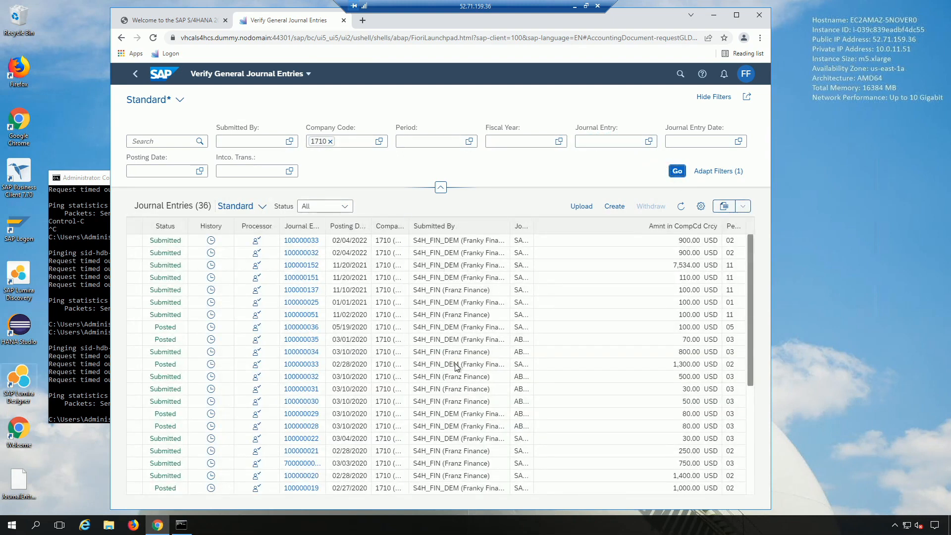
pyautogui.moveTo(329, 240); pyautogui.dragTo(730, 238)
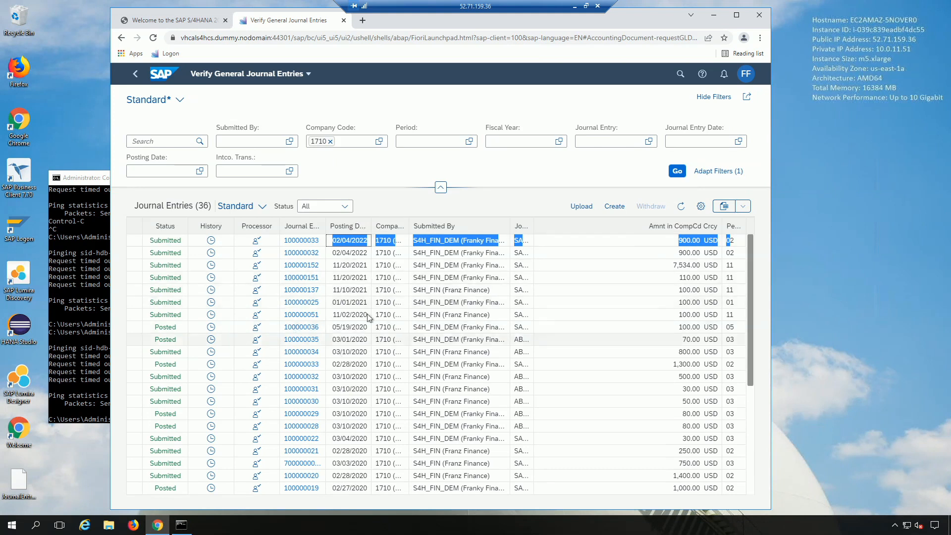
pyautogui.click(364, 186)
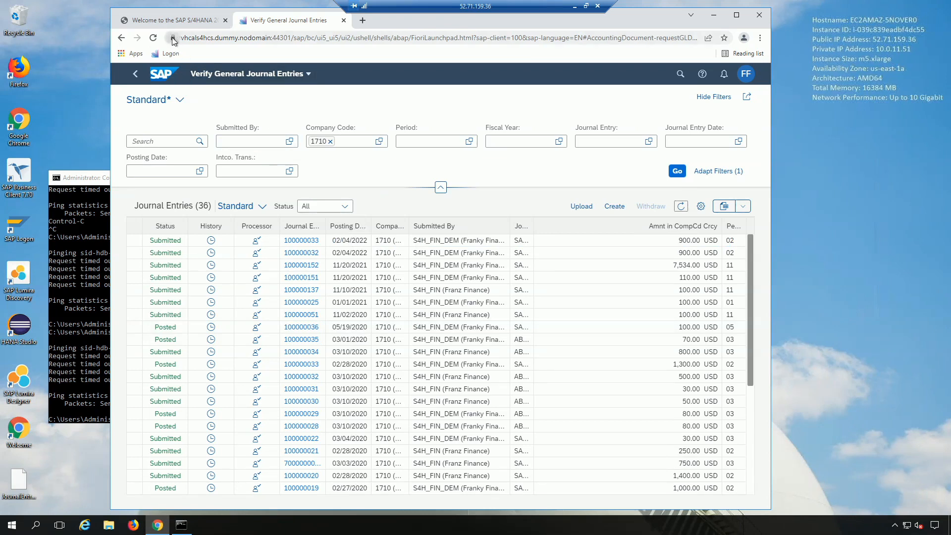
pyautogui.moveTo(174, 42); pyautogui.dragTo(198, 53)
# Switch to RackWare RMM, run the sap-hana-suite wave again for the delta sync, and open the replication summary
pyautogui.click(574, 7)
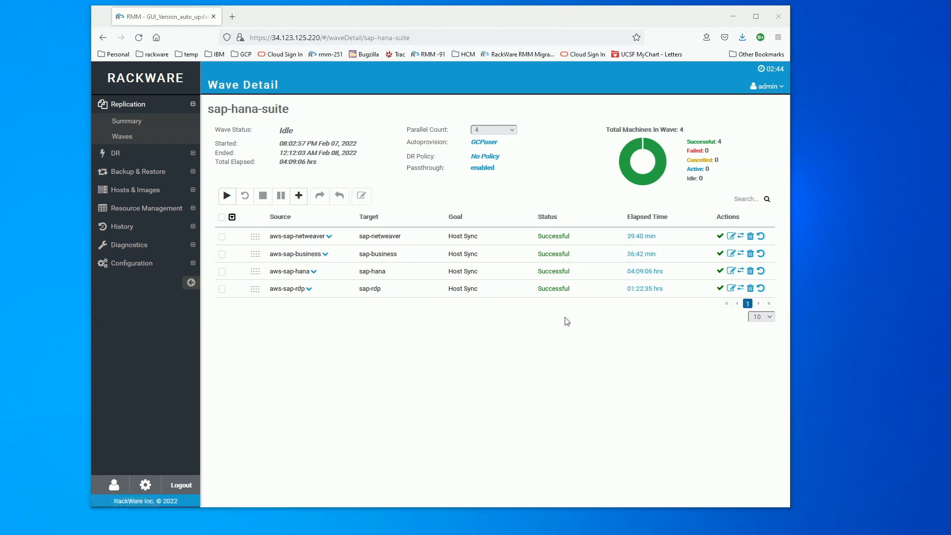
pyautogui.click(226, 198)
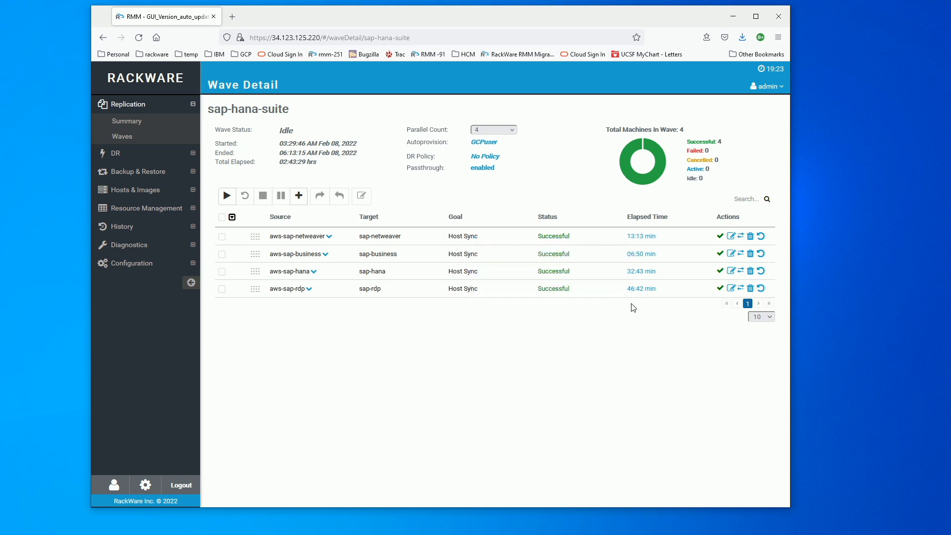
pyautogui.click(132, 120)
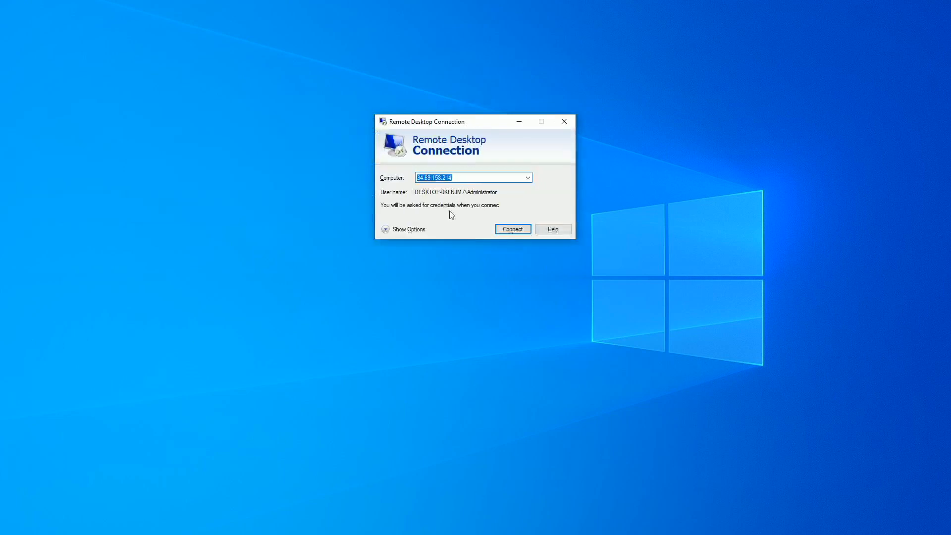
# Connect the remote desktop to the target 34.69.158.214 by entering the Administrator password, with the credentials remembered
pyautogui.click(513, 233)
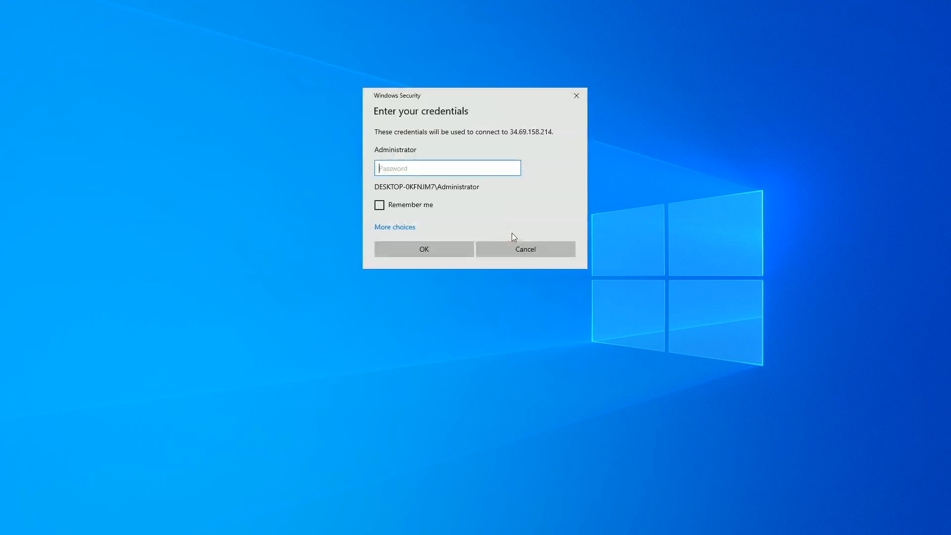
pyautogui.hotkey('ctrl', 'v')
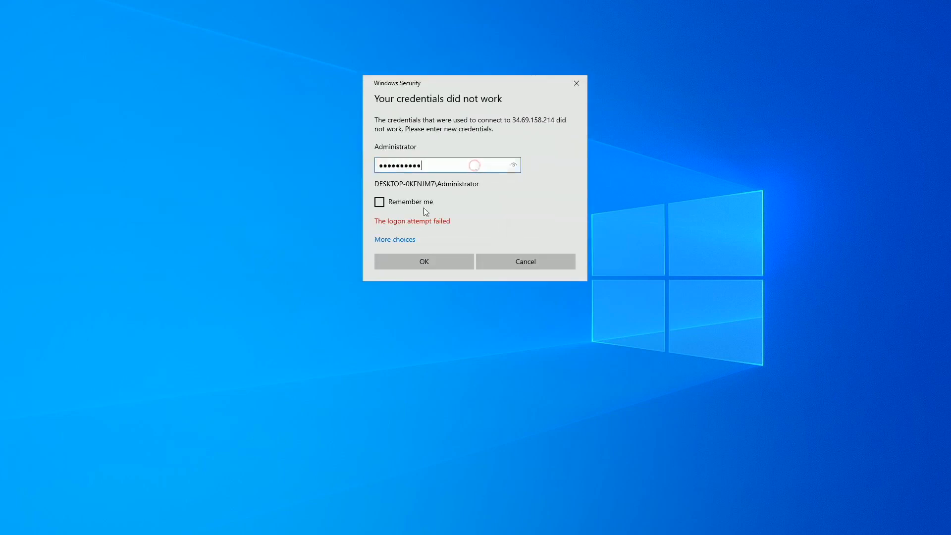
pyautogui.click(411, 202)
pyautogui.click(428, 258)
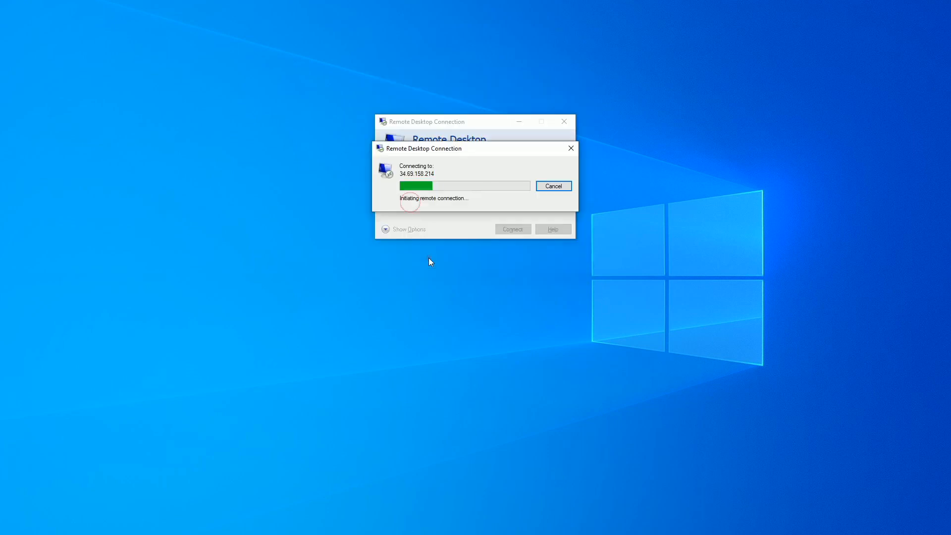
pyautogui.click(495, 263)
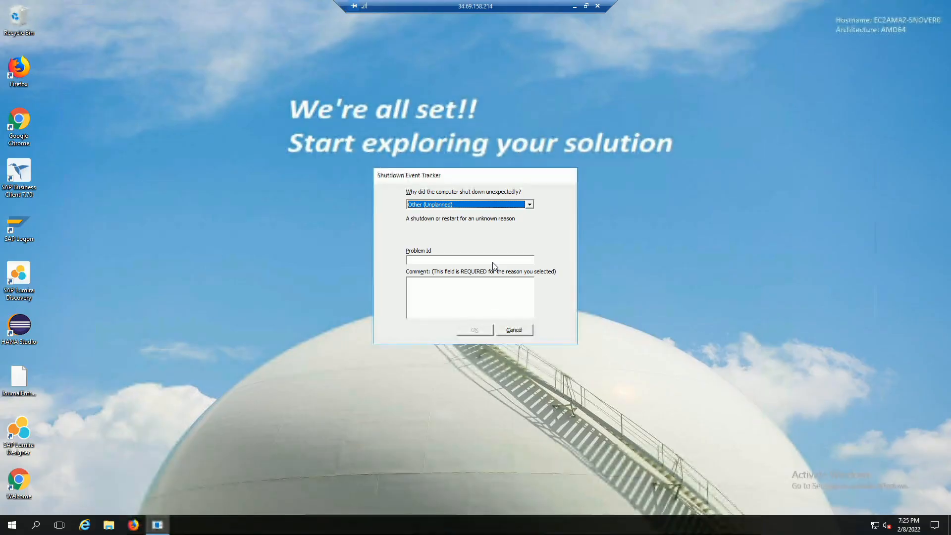
# Enter "d" as the comment in the Shutdown Event Tracker and submit the shutdown reason
pyautogui.click(473, 292)
pyautogui.write('a')
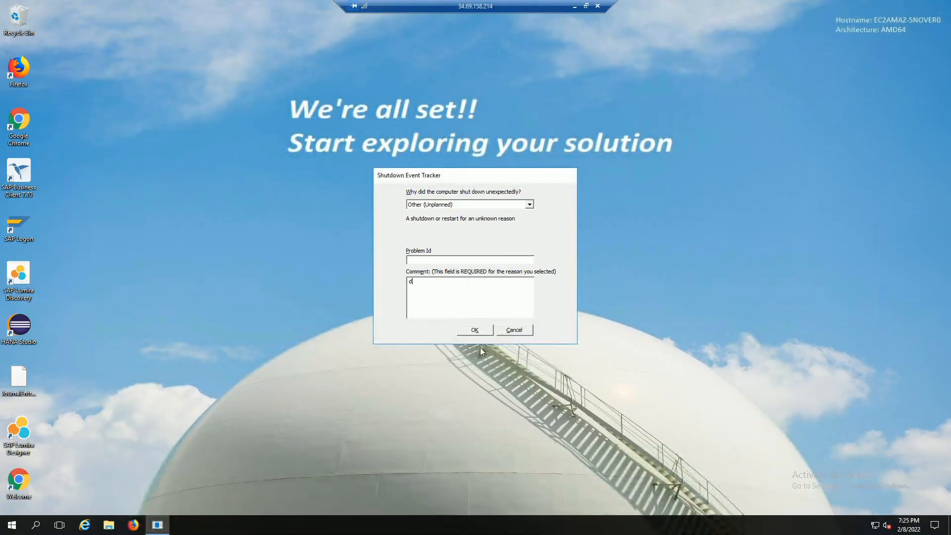
pyautogui.click(480, 331)
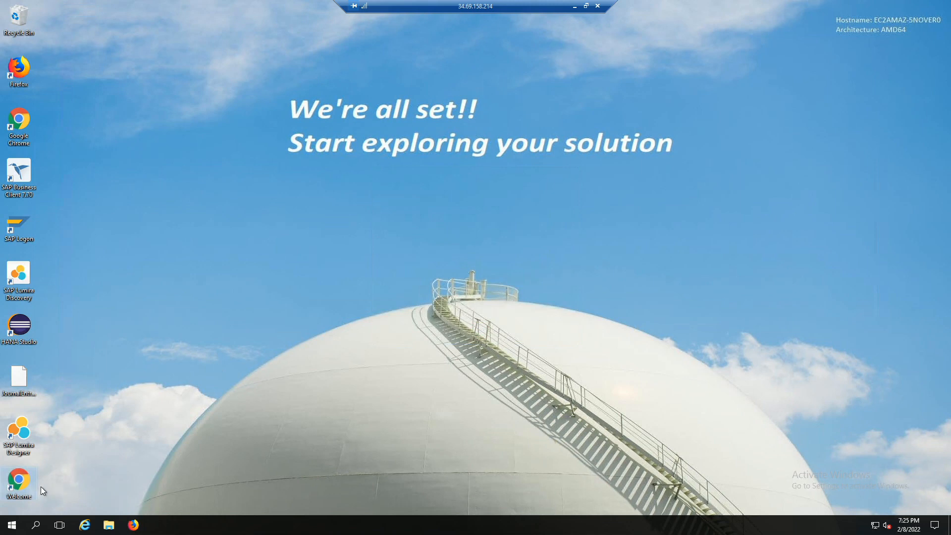
# Open the SAP Fiori Launchpad in a new tab from the Welcome page and log on with the prefilled credentials
pyautogui.doubleClick(19, 480)
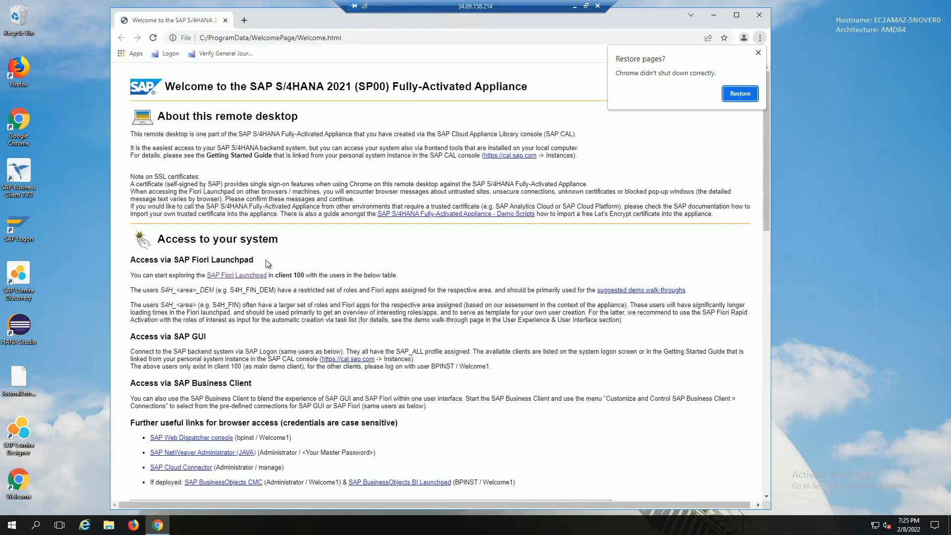
pyautogui.rightClick(251, 276)
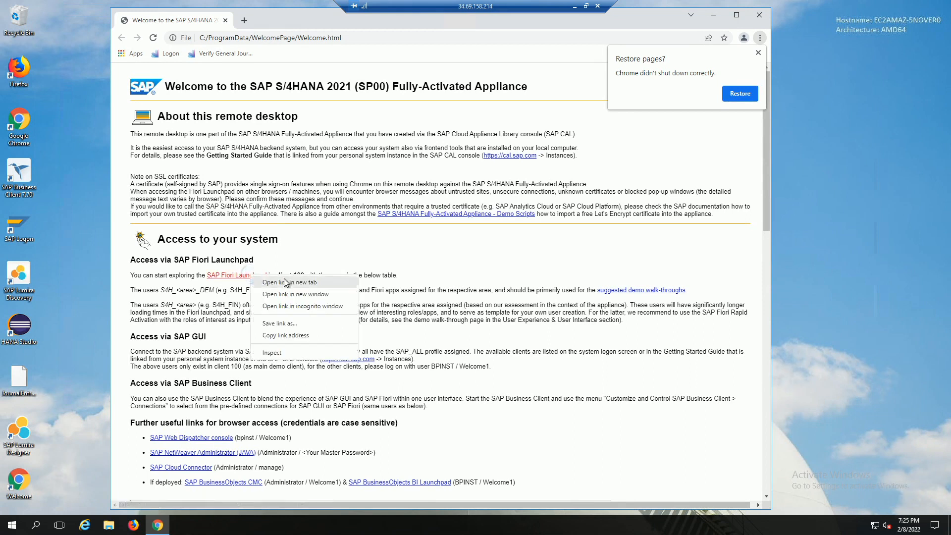
pyautogui.click(286, 282)
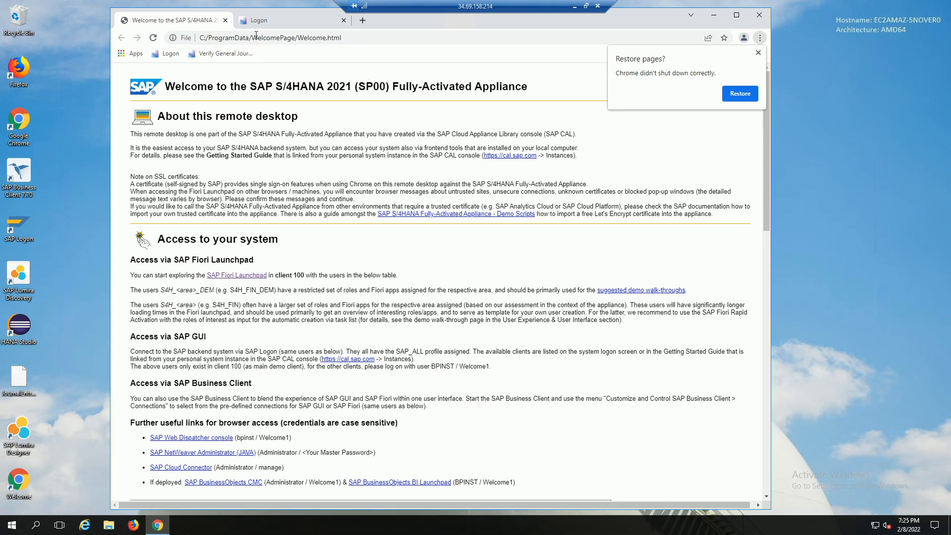
pyautogui.click(266, 21)
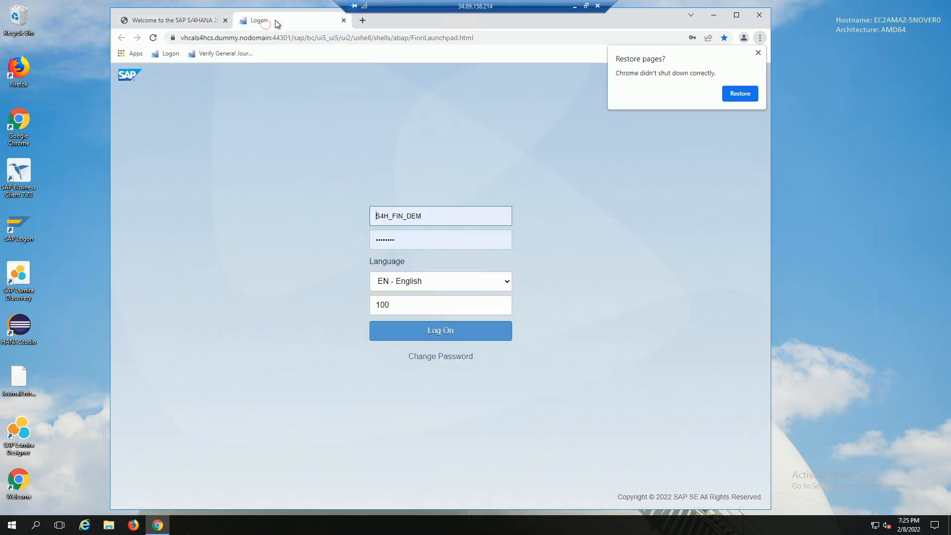
pyautogui.click(435, 334)
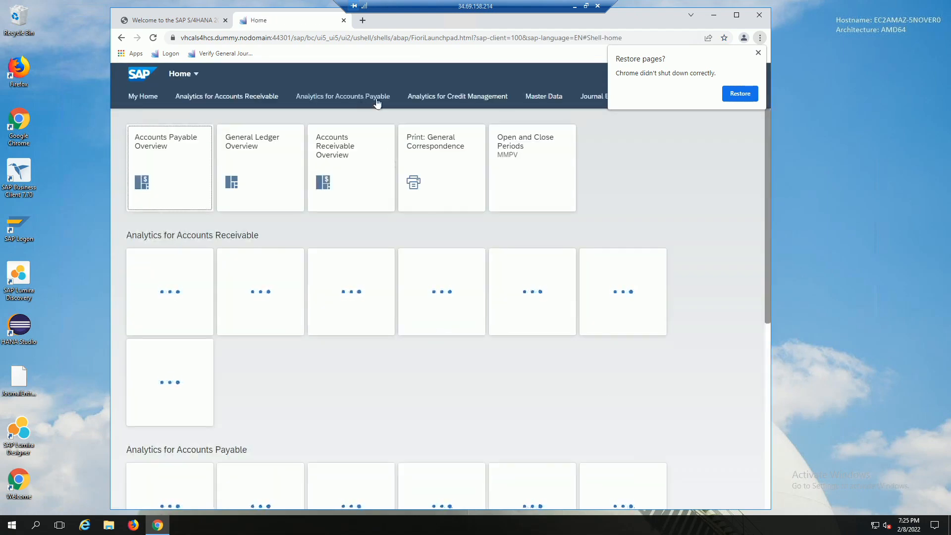
# Open Verify General Journal Entries on the target, clear the Fiscal Year filter, and search company code 1710
pyautogui.click(589, 99)
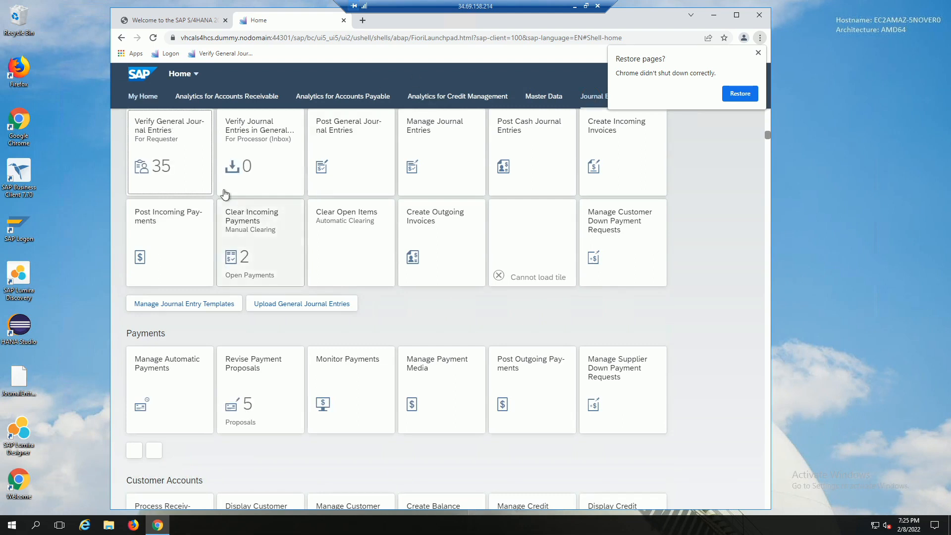
pyautogui.click(171, 141)
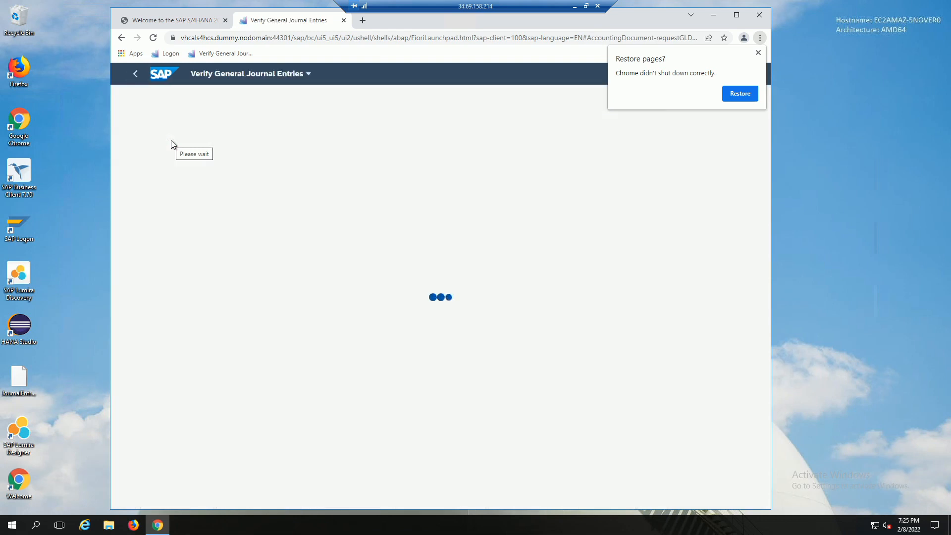
pyautogui.click(758, 53)
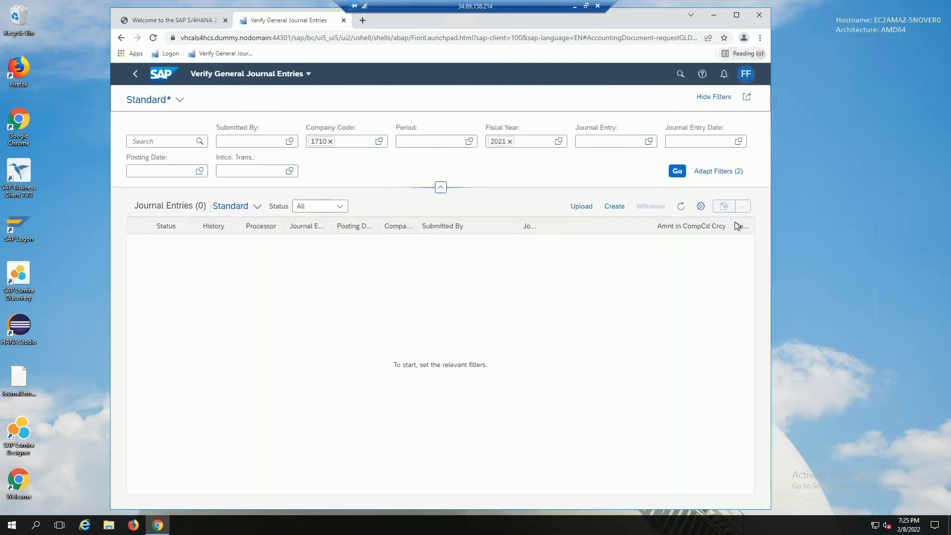
pyautogui.click(510, 142)
pyautogui.click(676, 174)
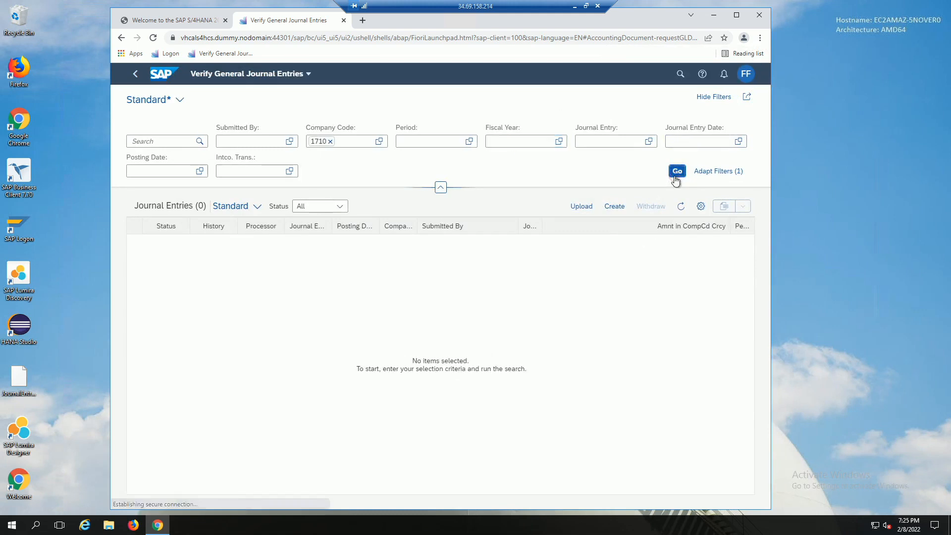